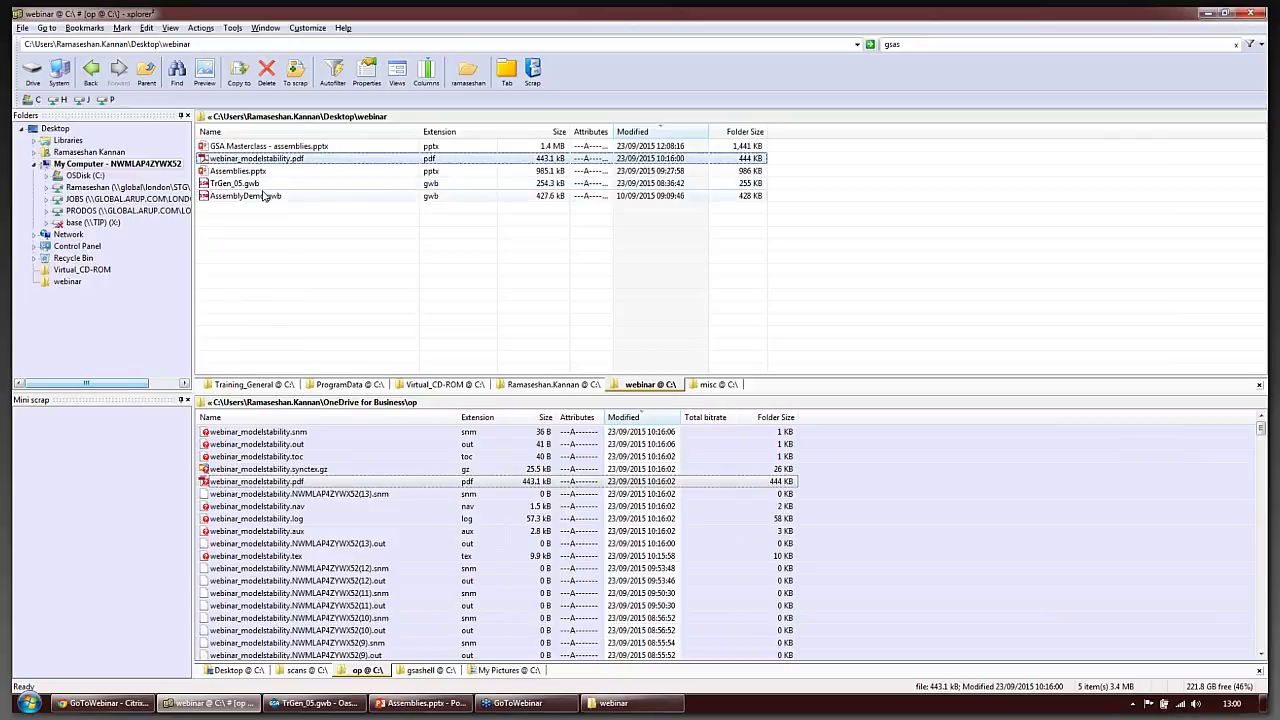
Open AssemblyDemo.gwb, maximize GSA, and show the frame as an enlarged, rotated 3-D view
double_click(266, 196)
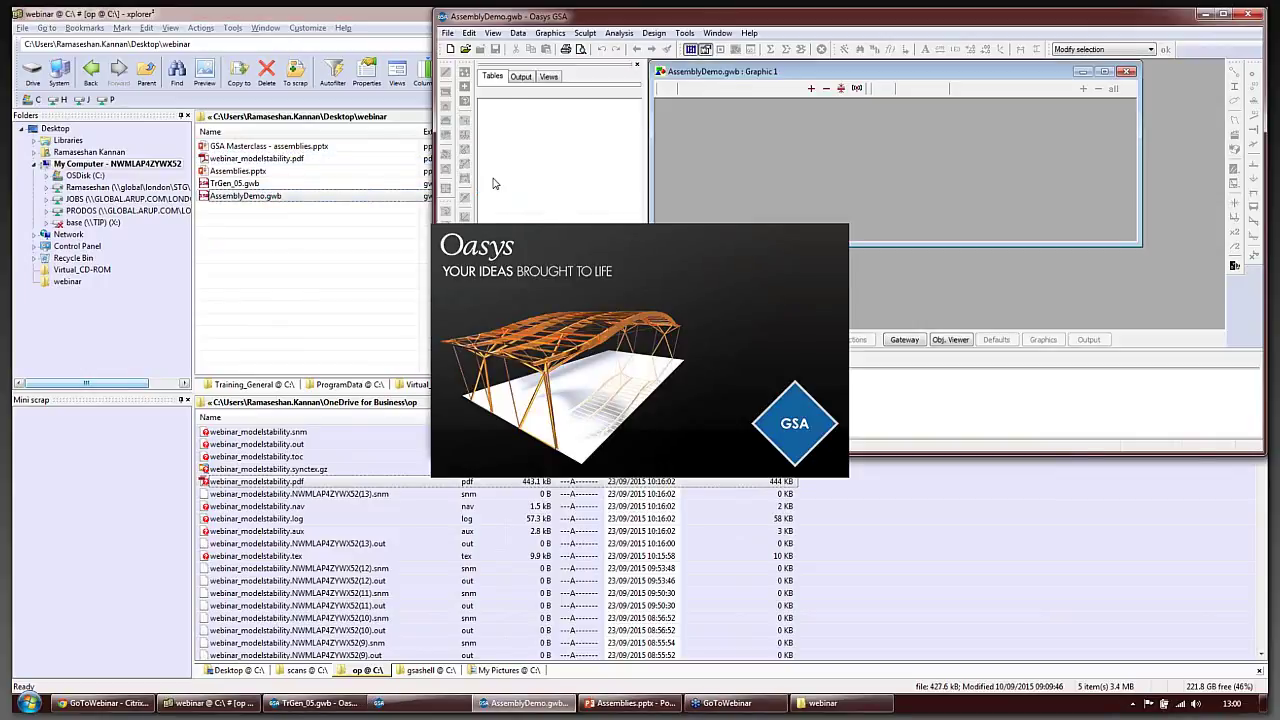
left_click(1229, 14)
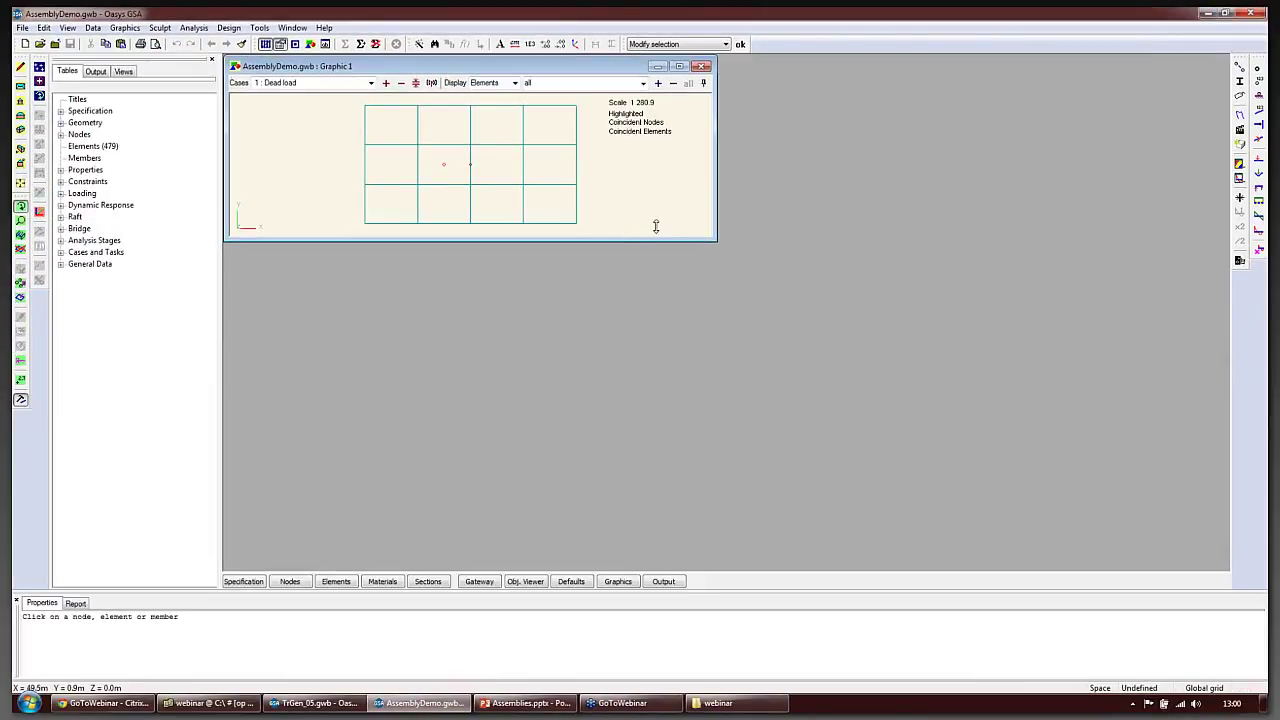
left_click_drag(627, 240, 587, 498)
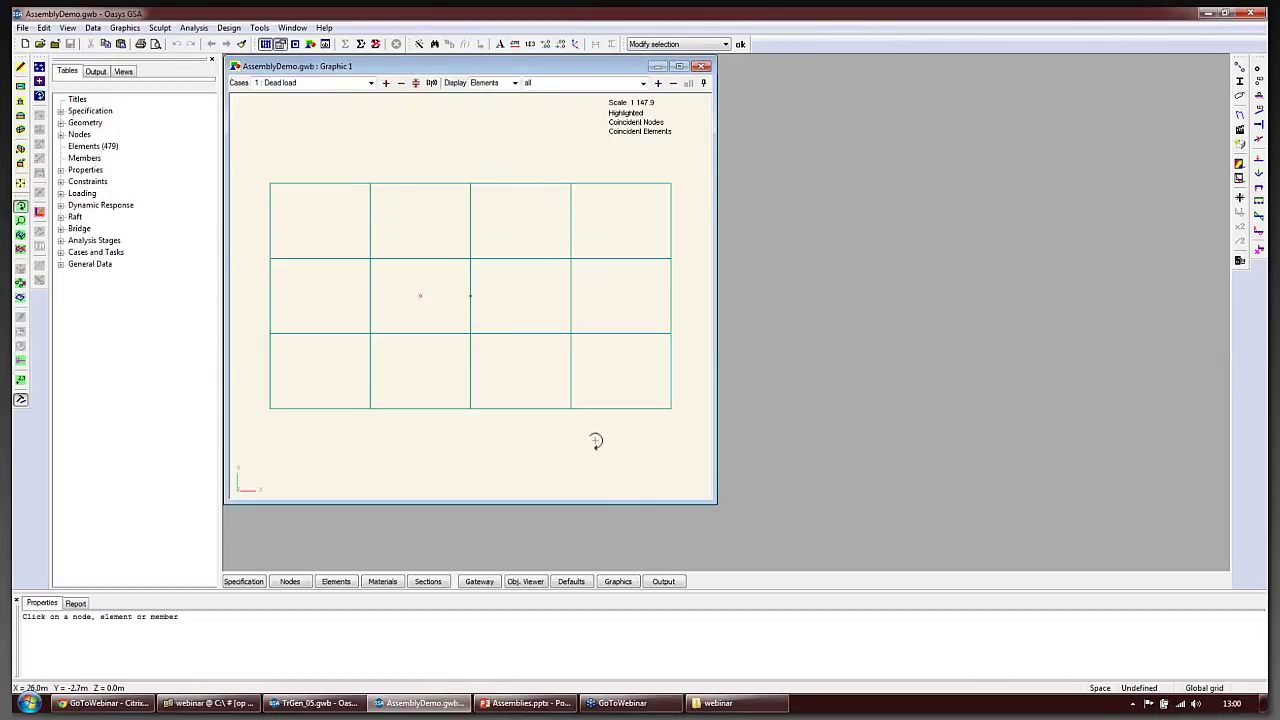
left_click_drag(594, 437, 687, 364)
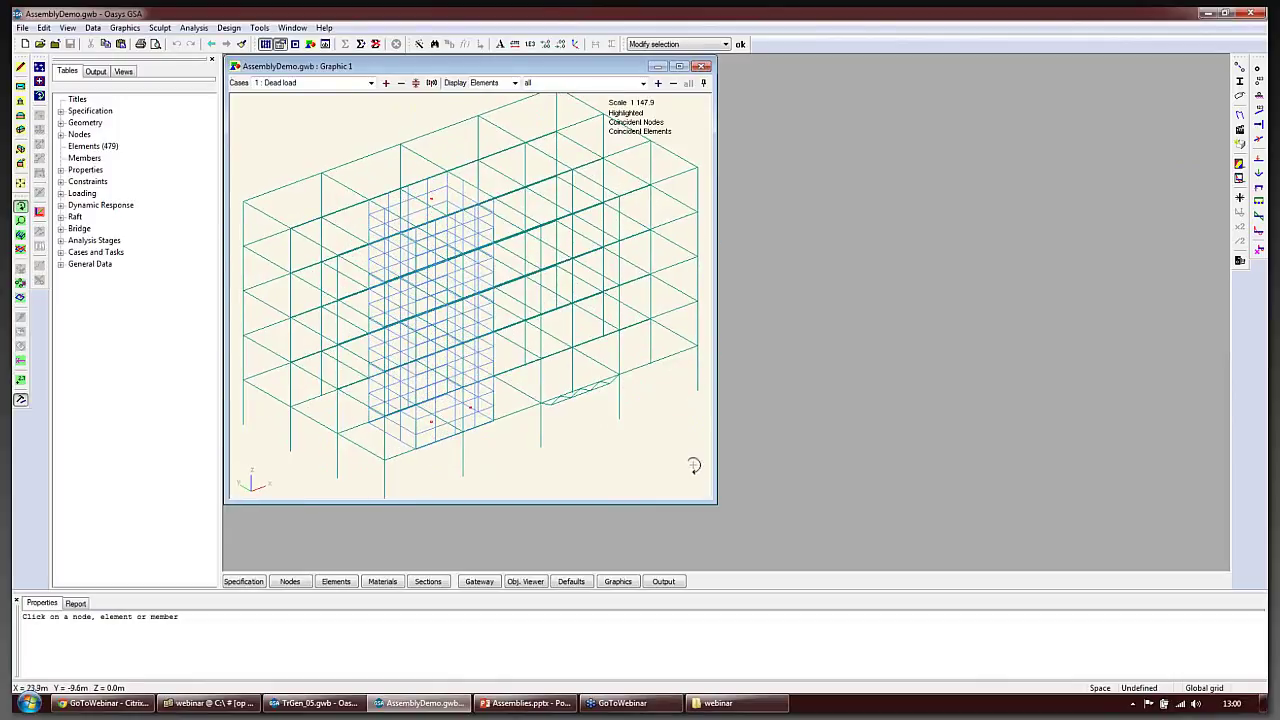
left_click_drag(714, 500, 1007, 568)
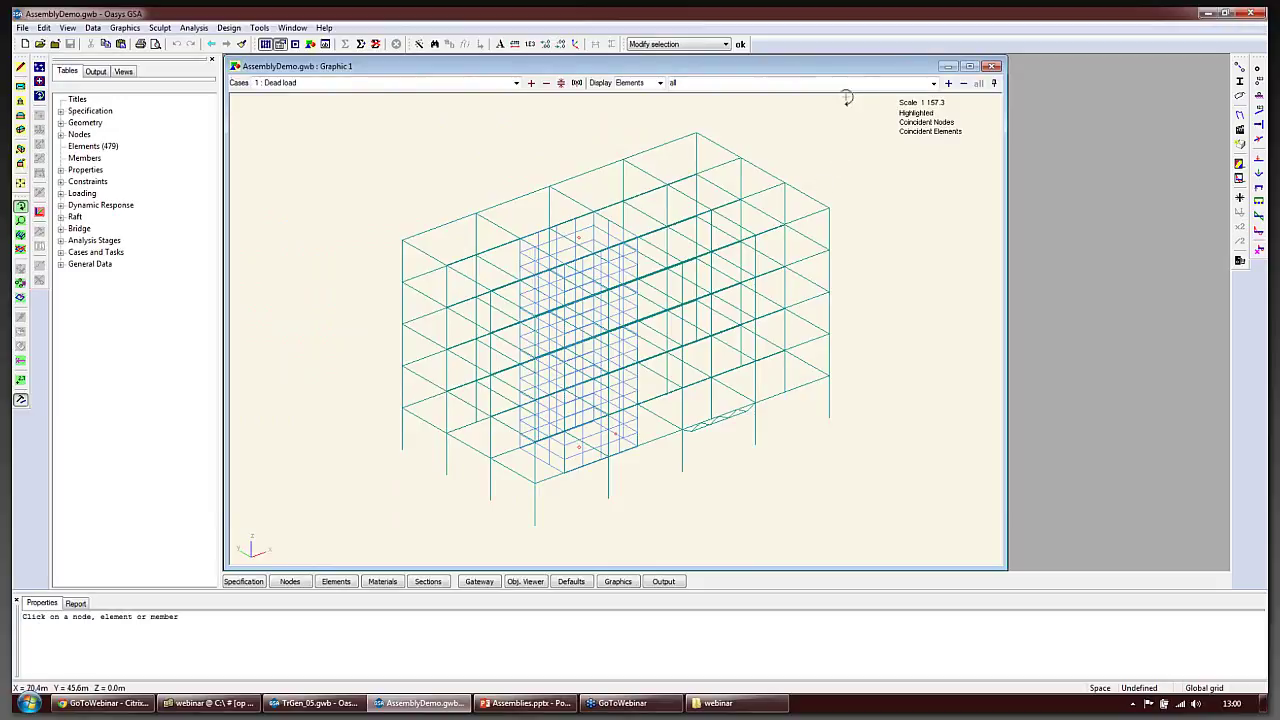
left_click(933, 84)
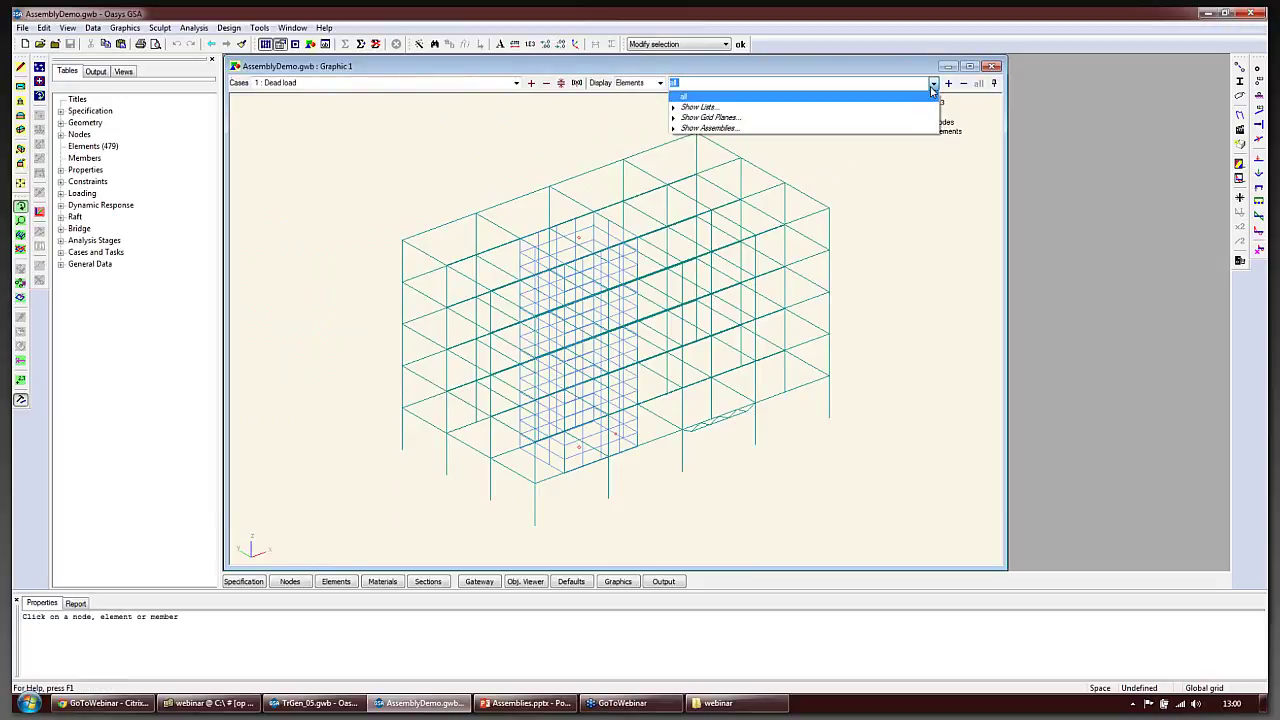
left_click(898, 130)
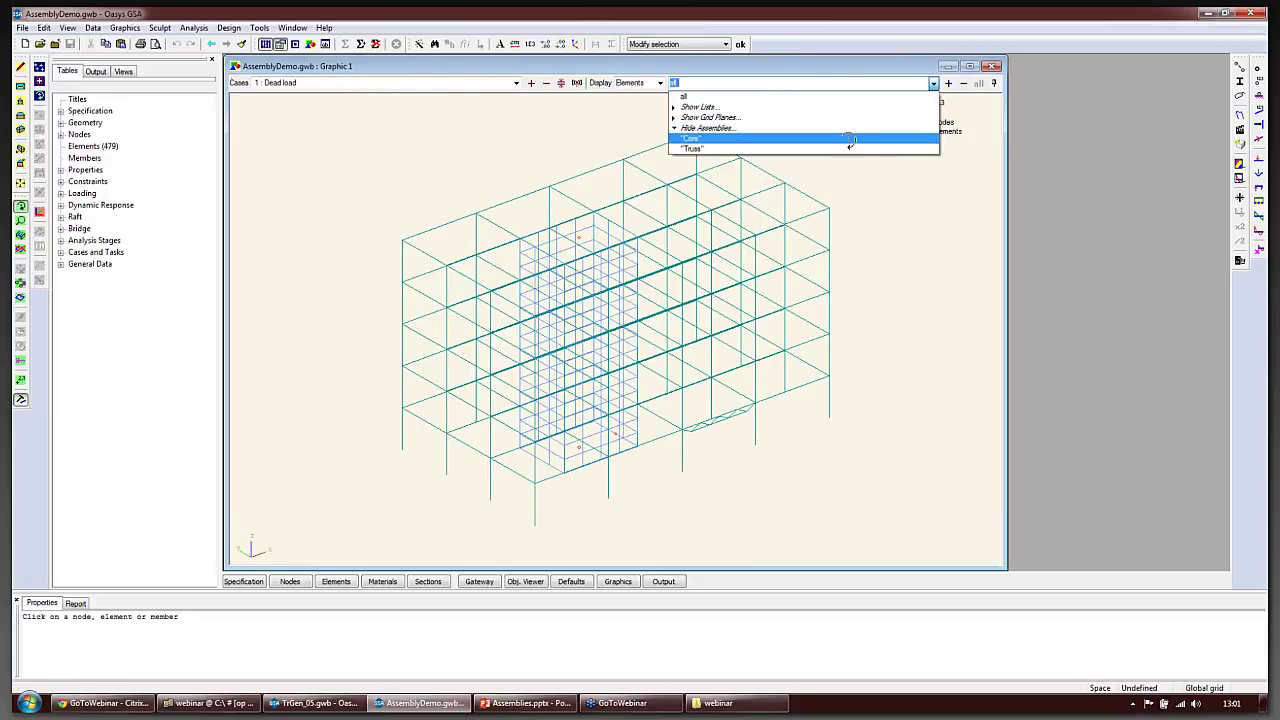
left_click(849, 139)
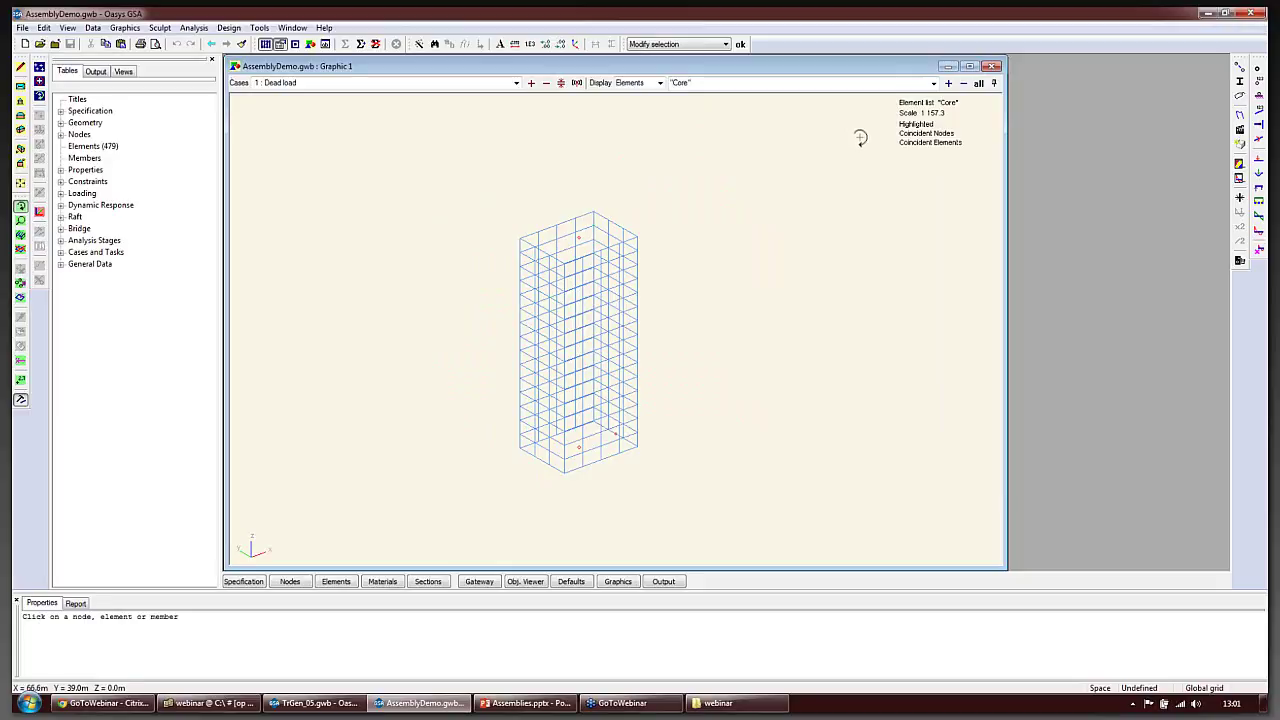
left_click_drag(763, 340, 760, 369)
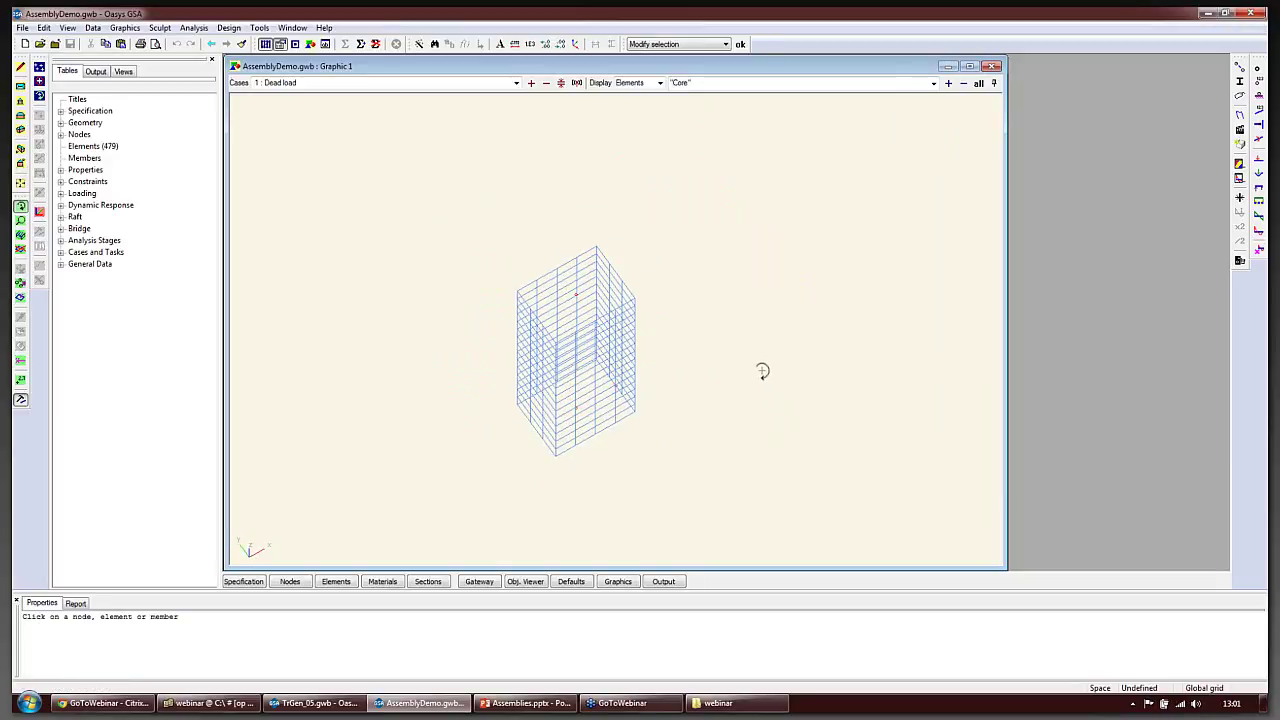
left_click(933, 83)
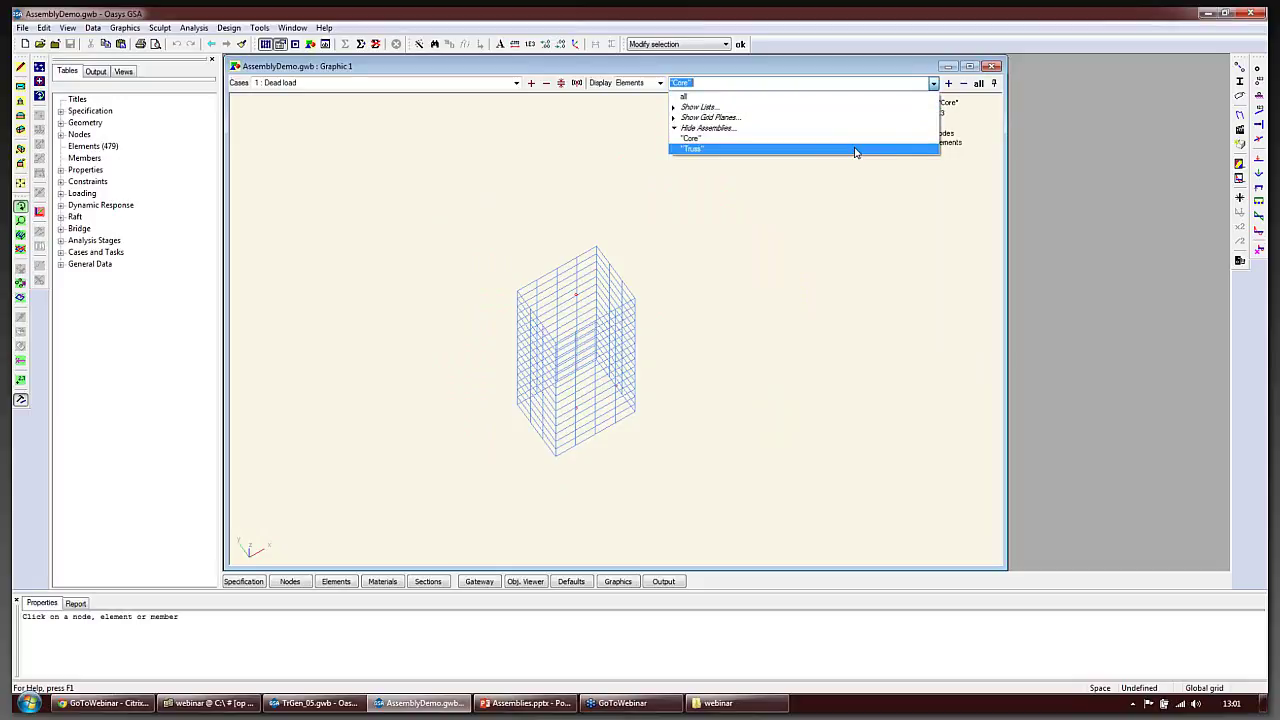
left_click(855, 150)
left_click_drag(760, 346, 752, 387)
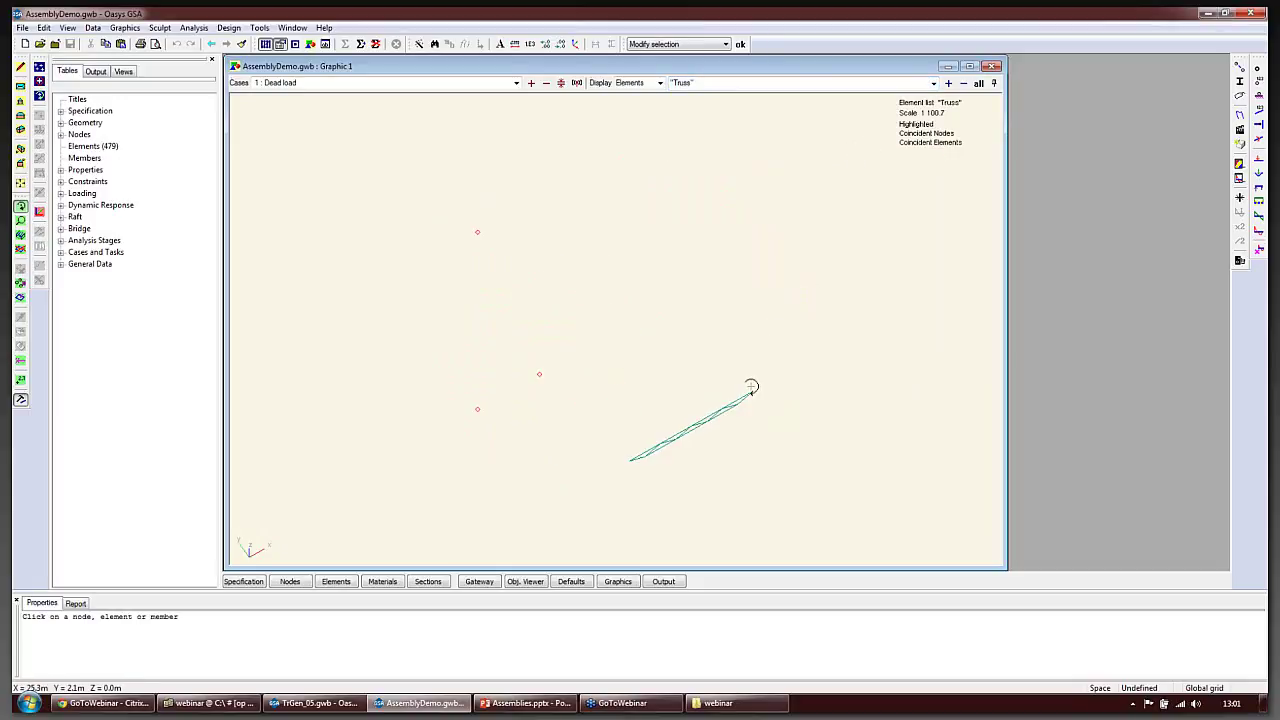
scroll(752, 387, "up", 3)
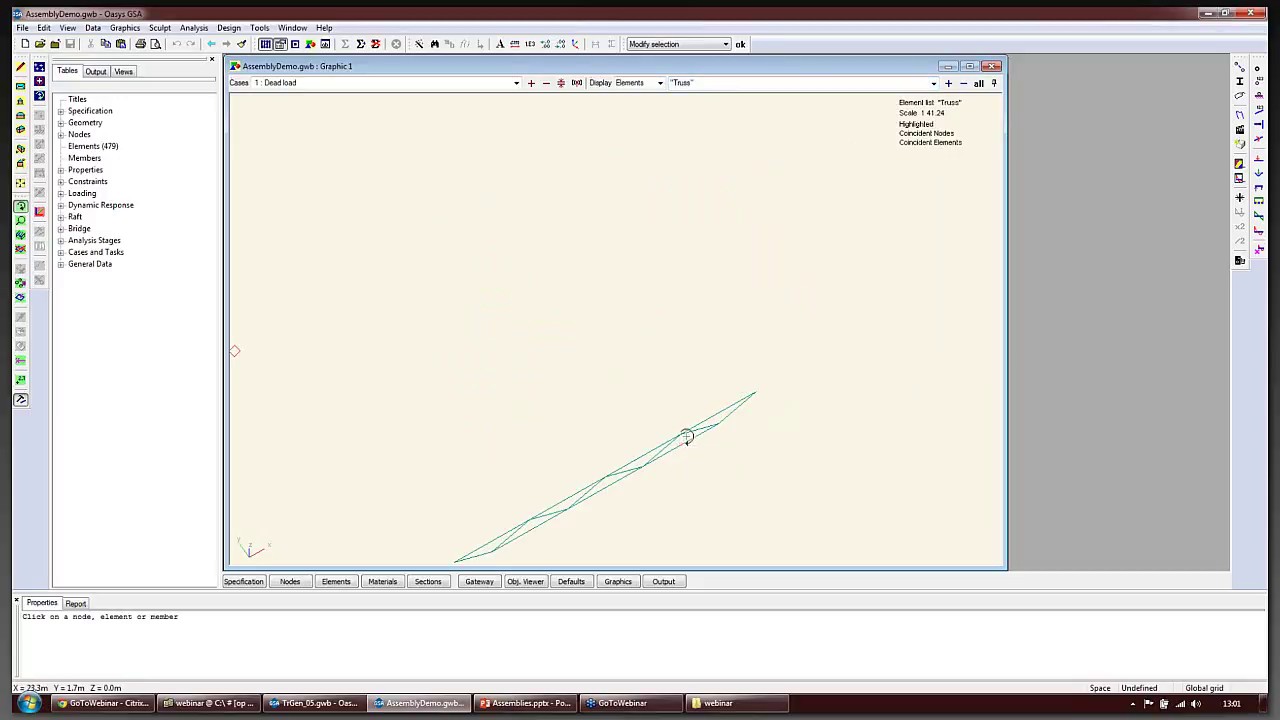
scroll(687, 437, "down", 3)
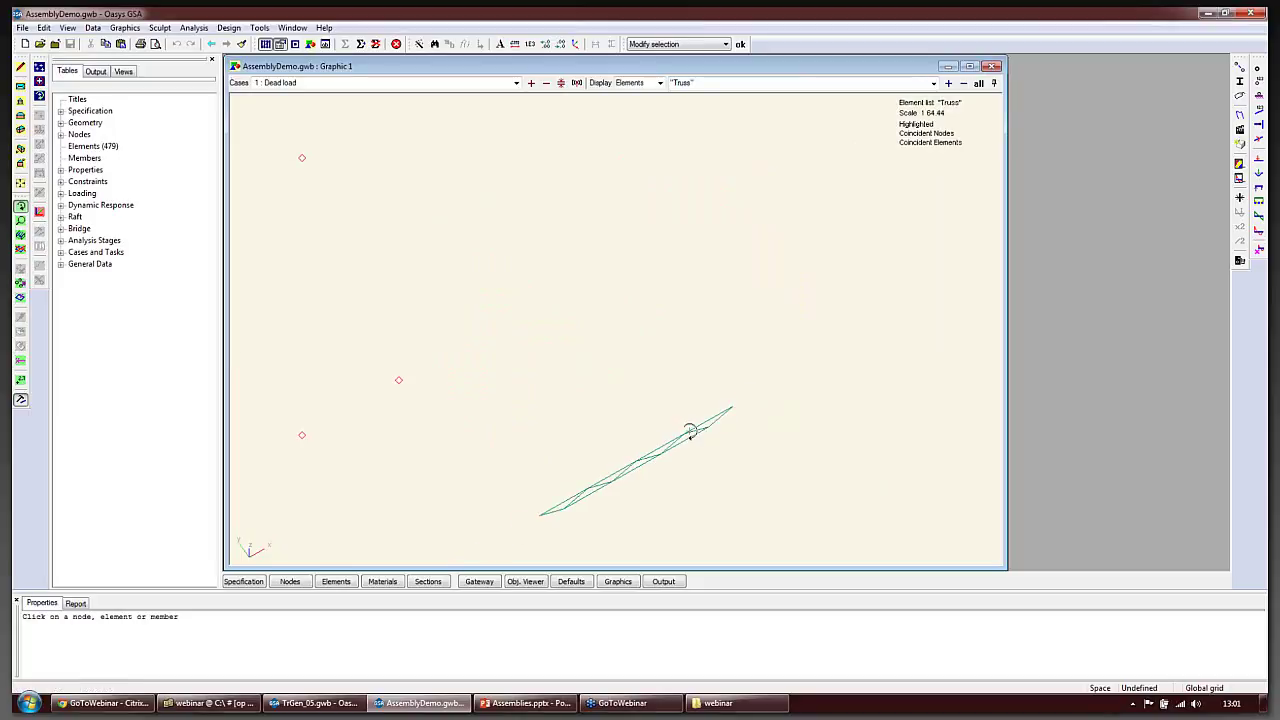
left_click(978, 83)
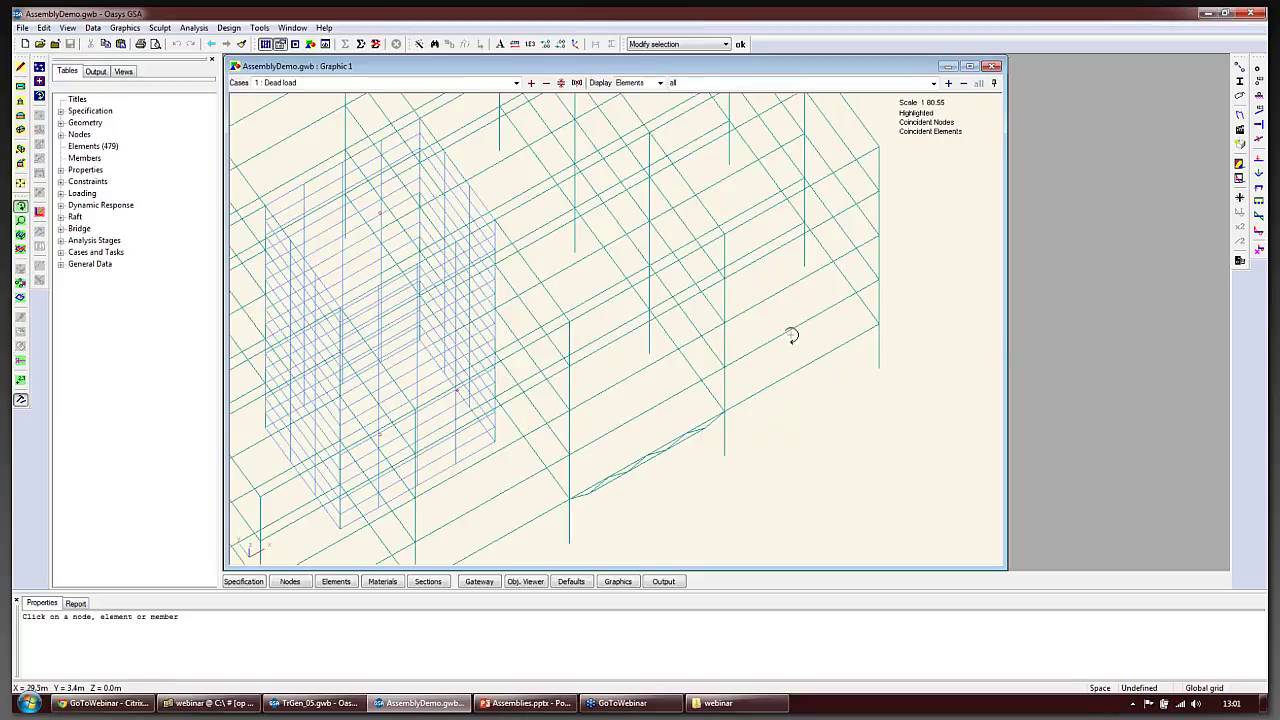
scroll(791, 336, "down", 3)
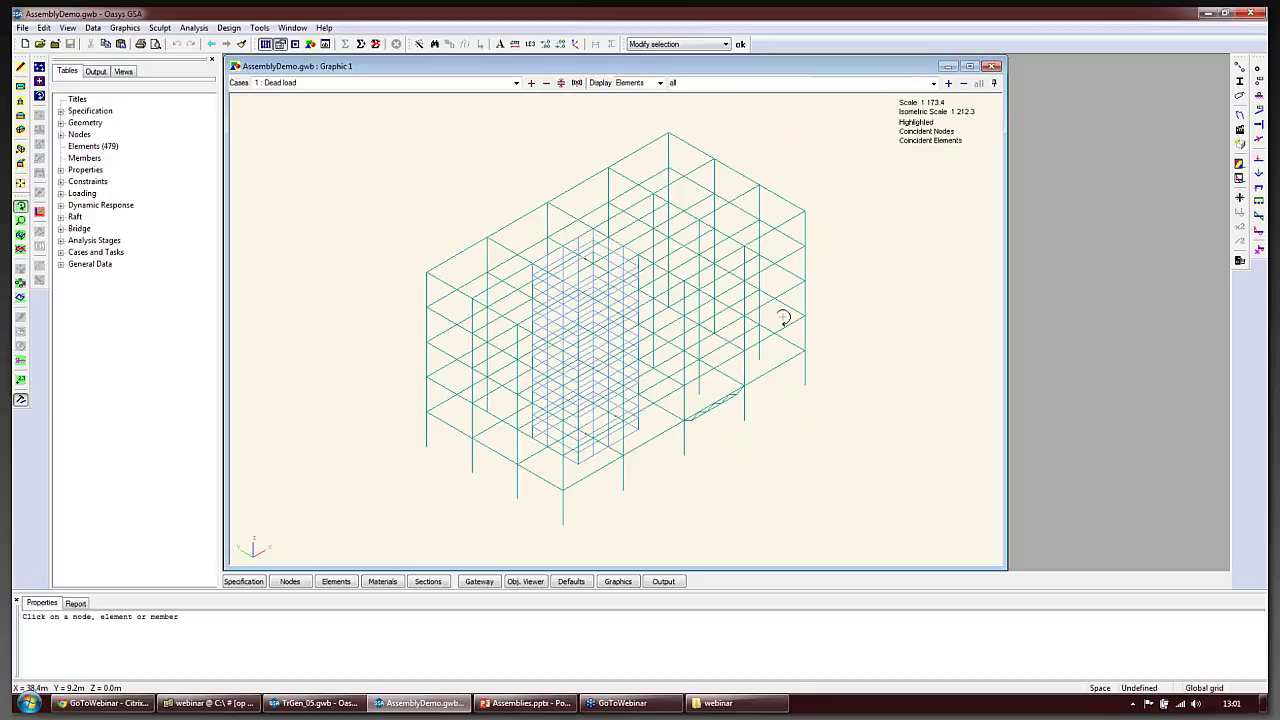
Open the Assemblies (2) table under General Data in the Tables tree
left_click(61, 264)
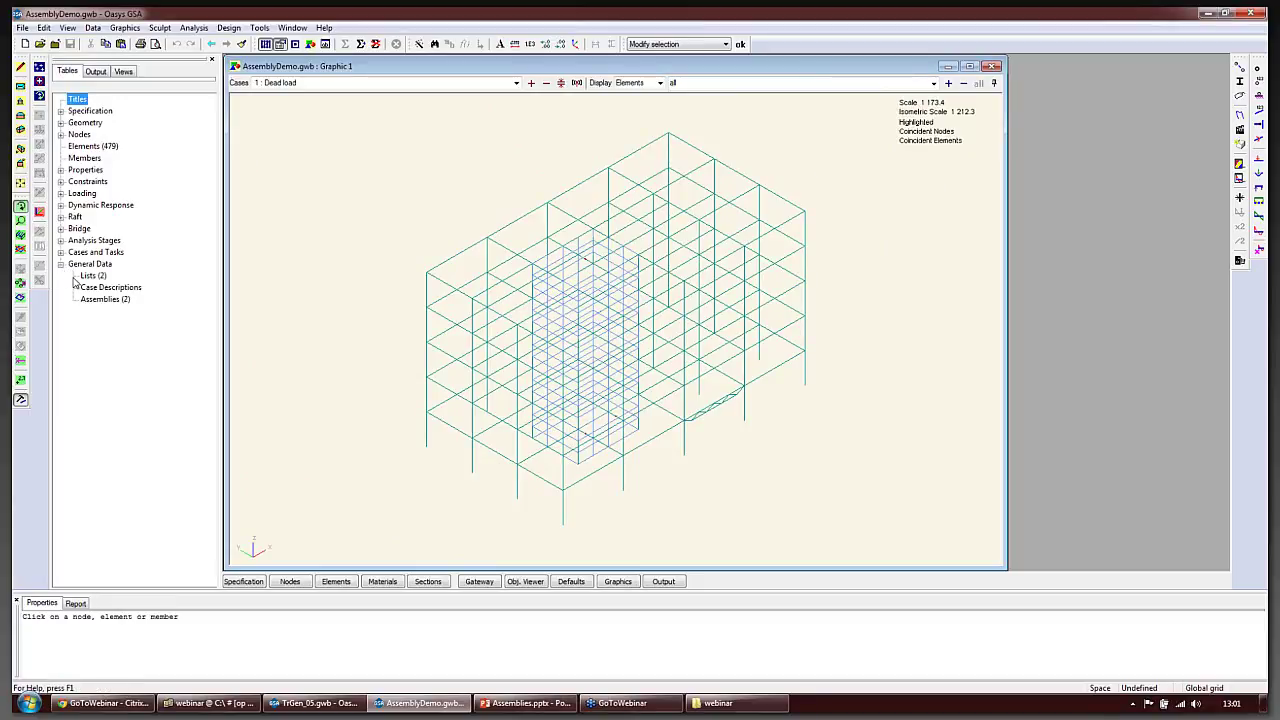
left_click(97, 300)
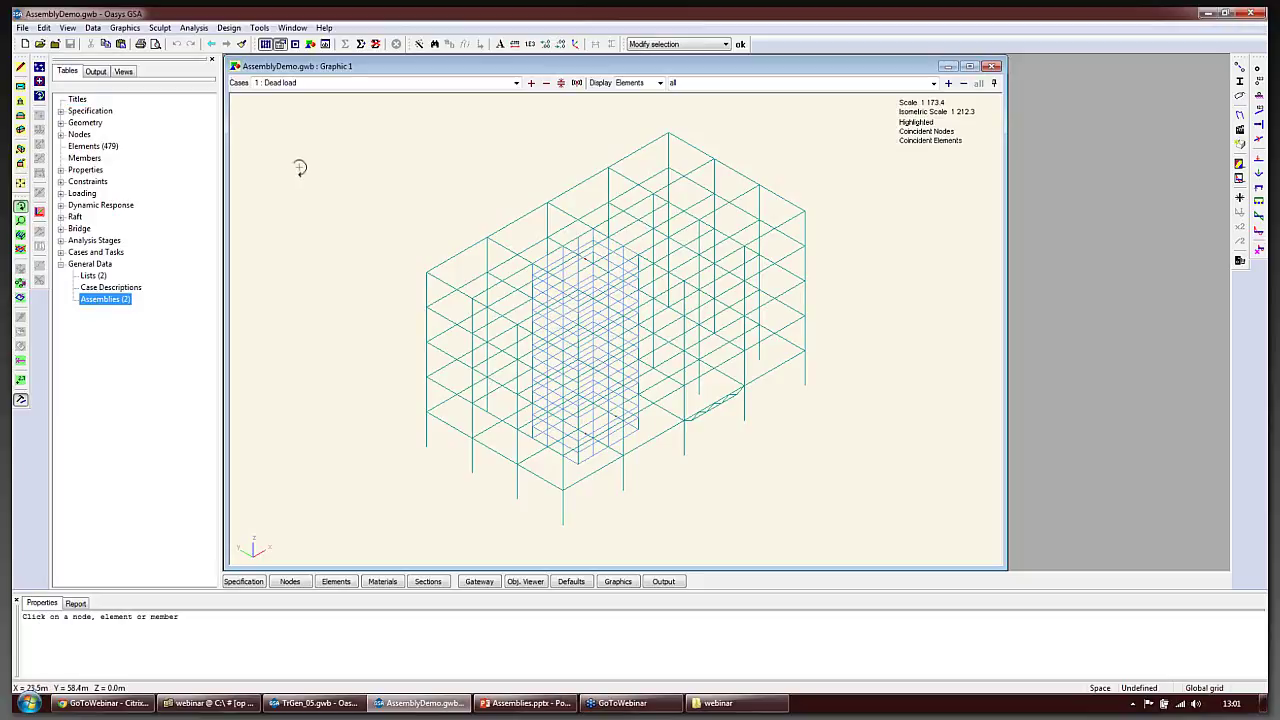
double_click(112, 300)
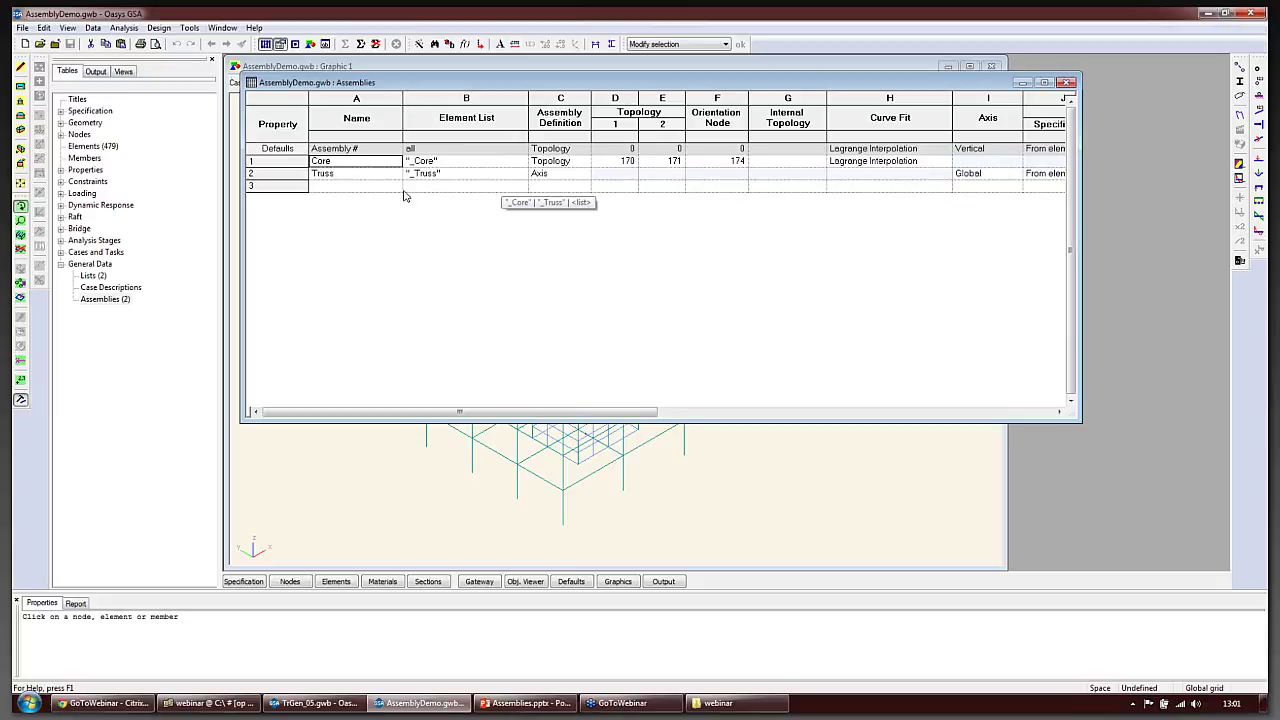
Open the Core assembly's Assembly Definition dialog and move it up and left
left_click(419, 44)
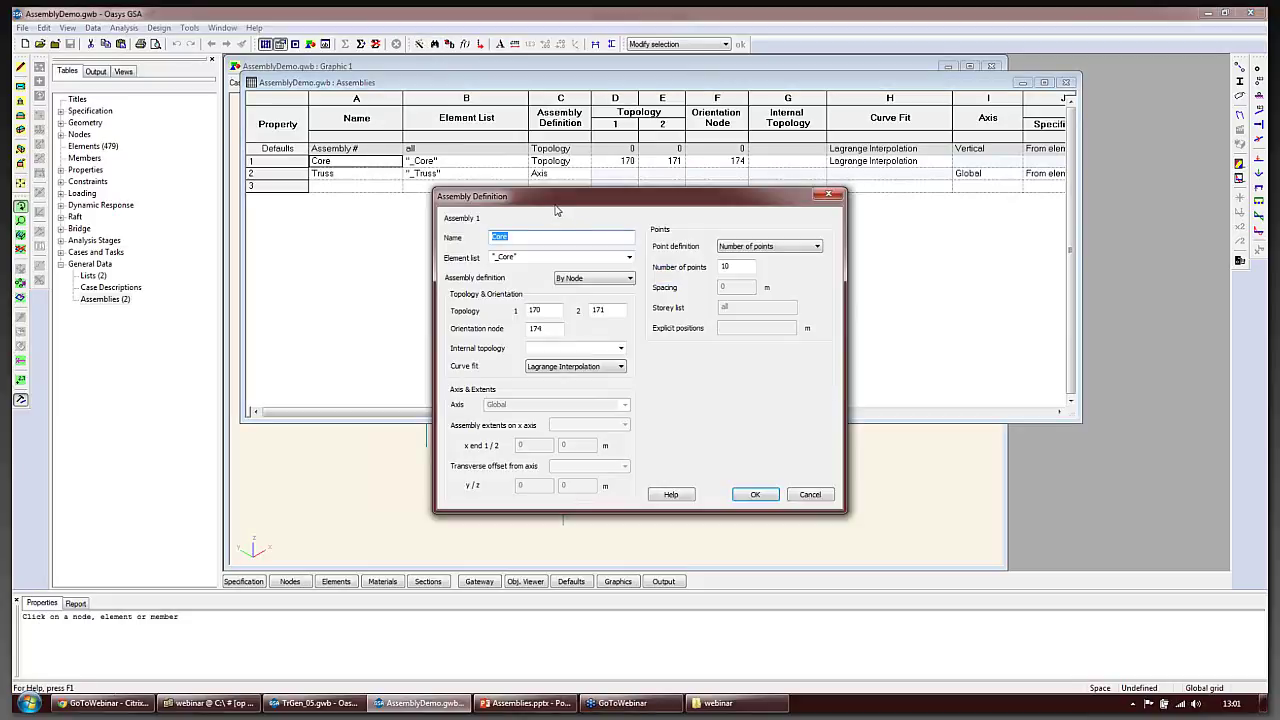
left_click_drag(556, 197, 424, 132)
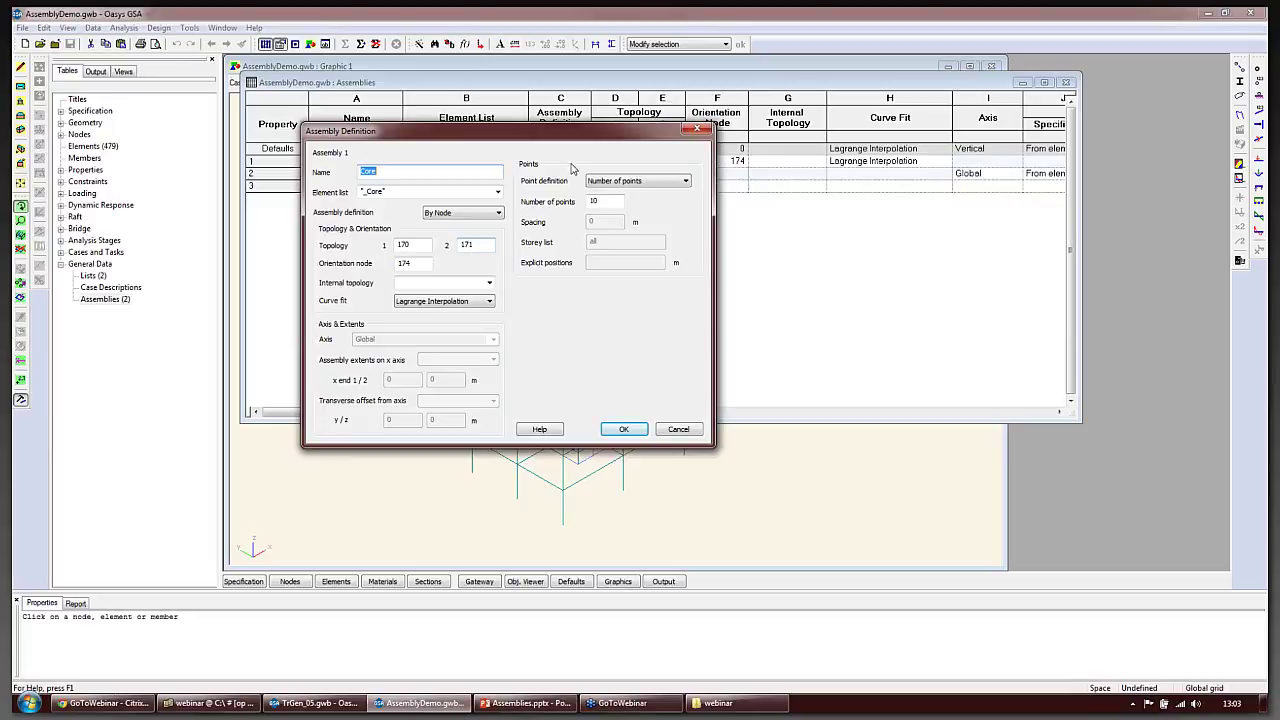
Keep Core's point definition as Number of points and close the dialog with OK
left_click(657, 184)
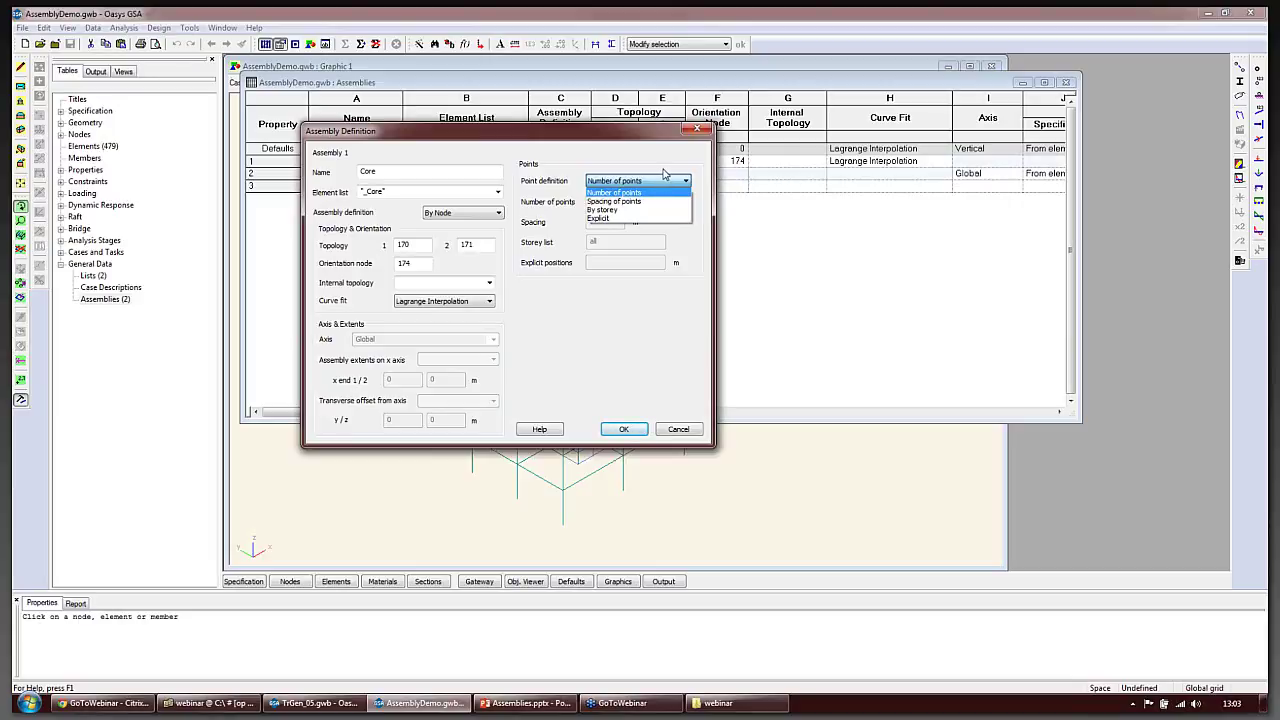
left_click(663, 177)
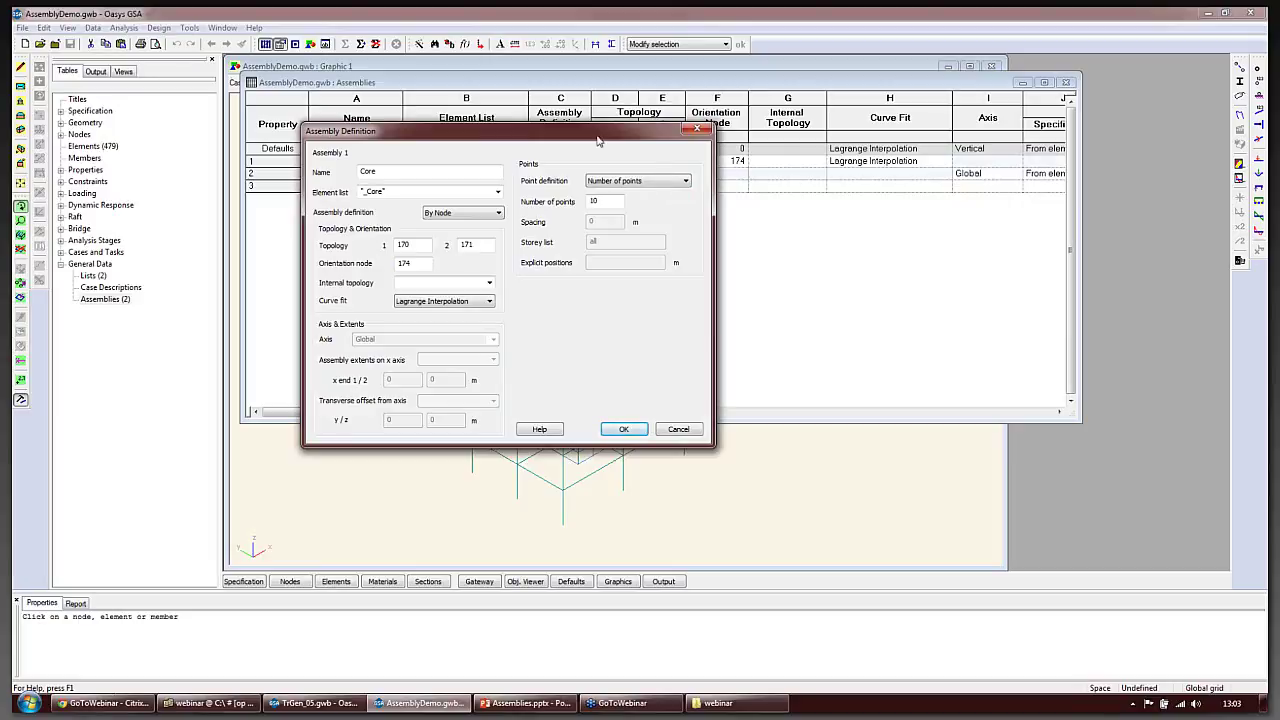
left_click(623, 429)
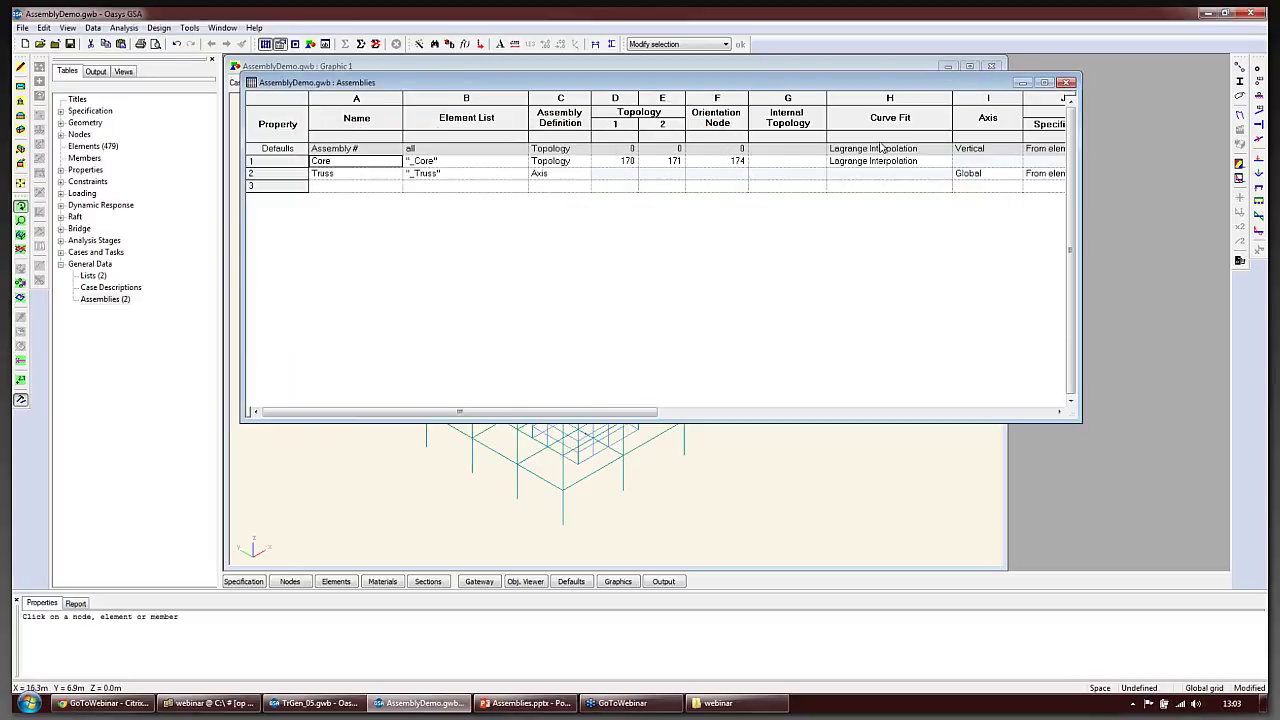
Close the Assemblies table, set the Display list to Core, and zoom in on it
left_click(1067, 82)
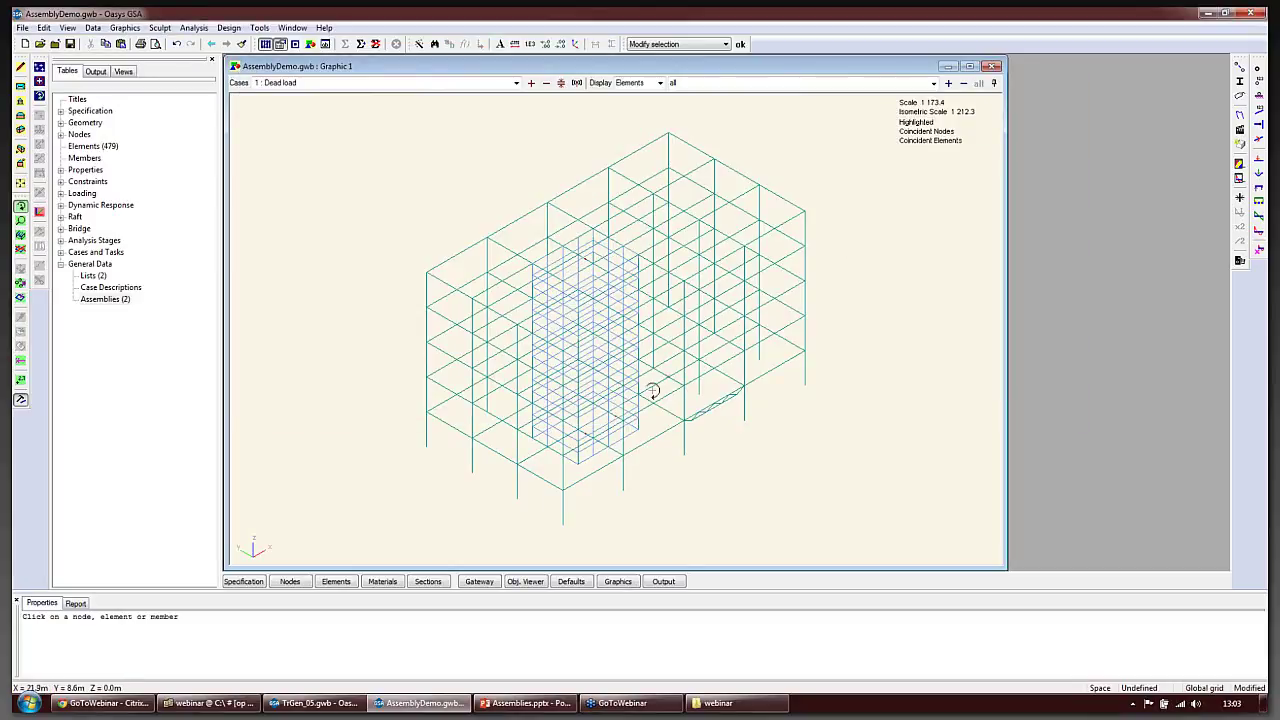
left_click_drag(609, 374, 600, 383)
left_click(933, 83)
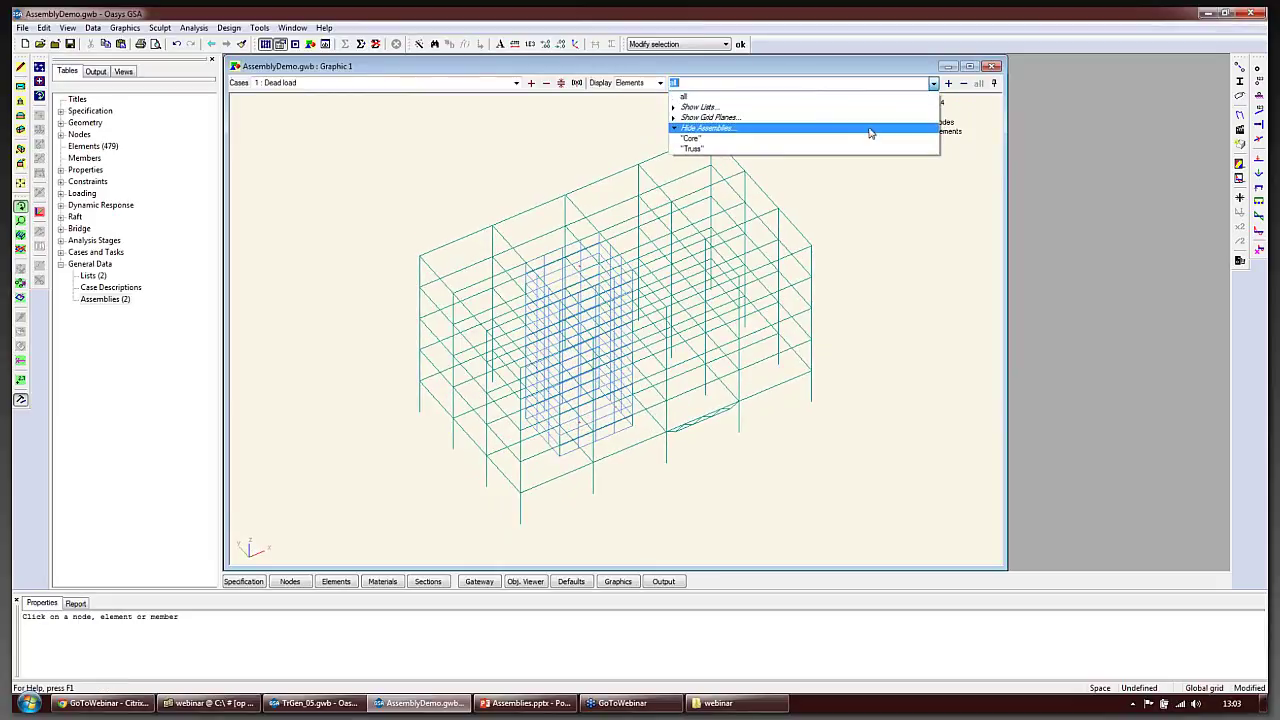
left_click(860, 142)
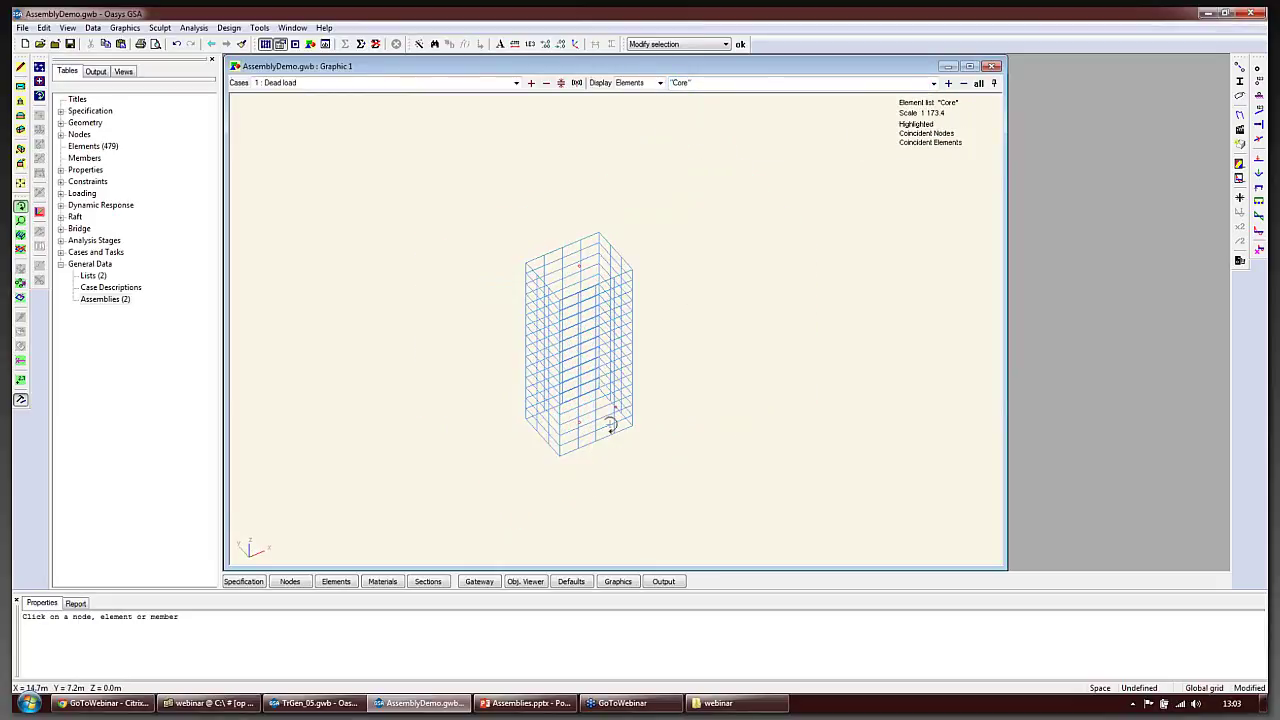
scroll(577, 423, "up", 5)
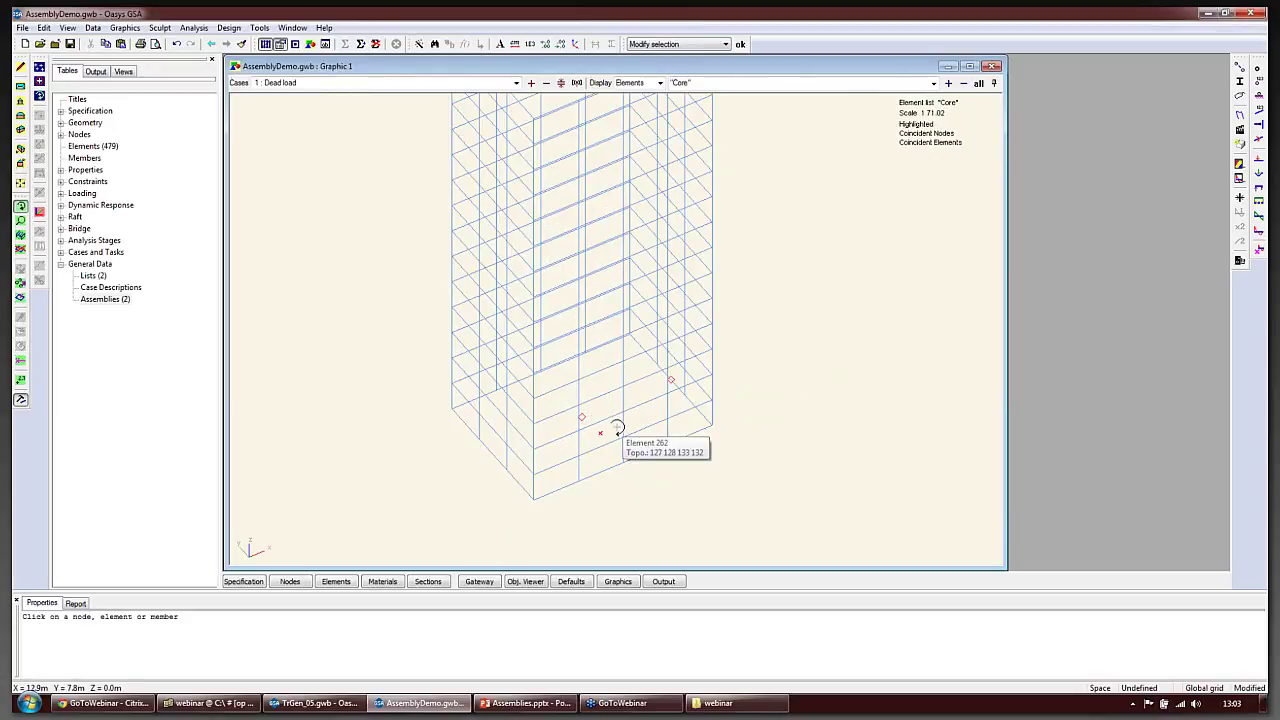
scroll(594, 420, "down", 1)
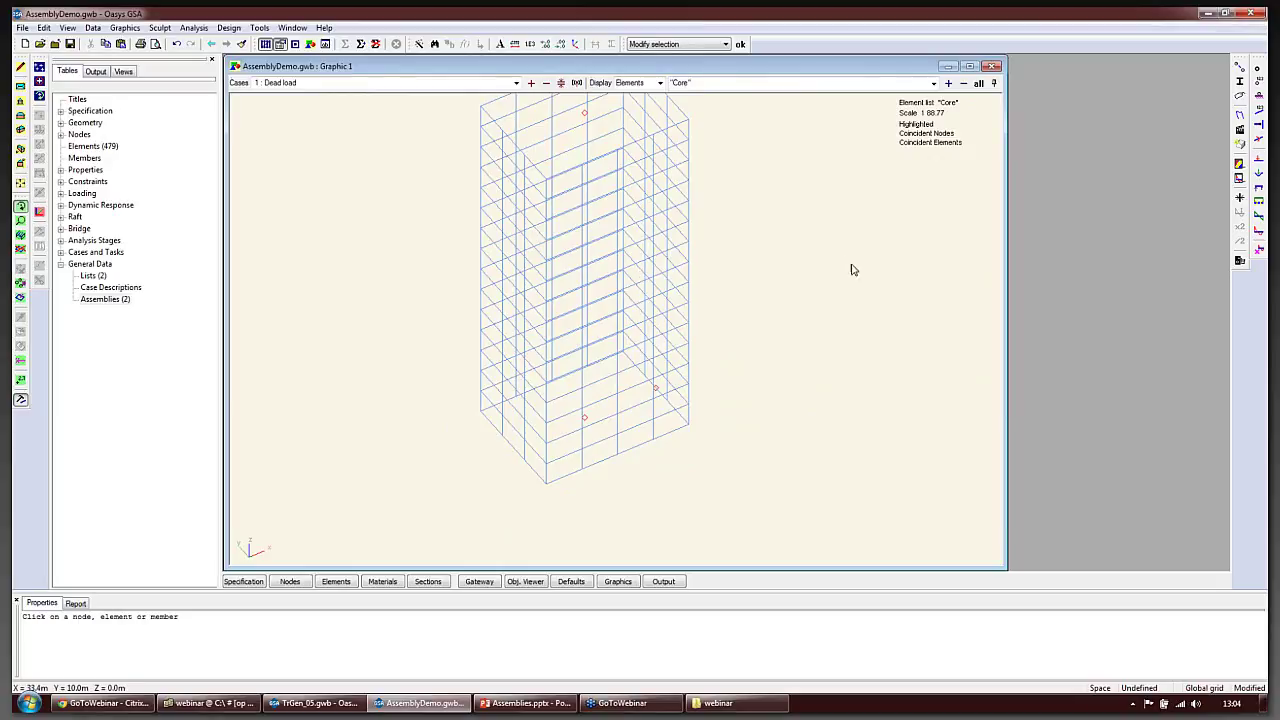
Turn on Assembly x axis and Assembly axes under On Geometric Entities display settings
left_click(1240, 97)
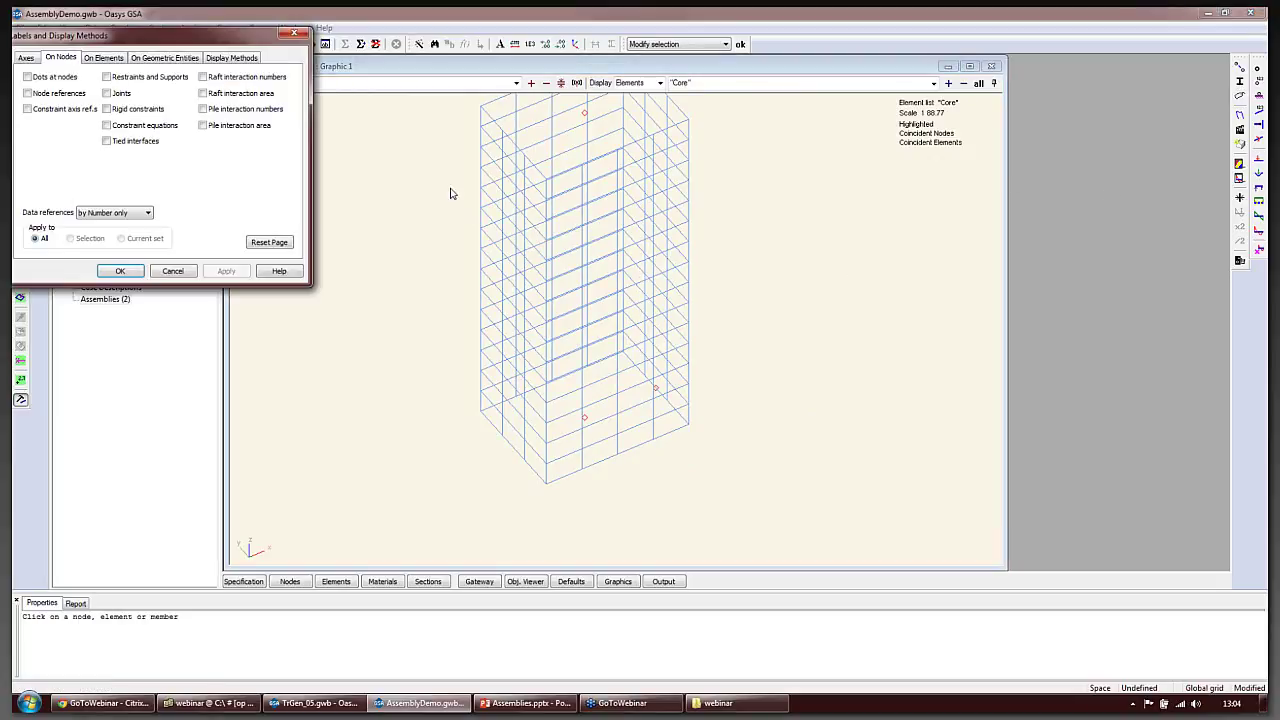
left_click(184, 62)
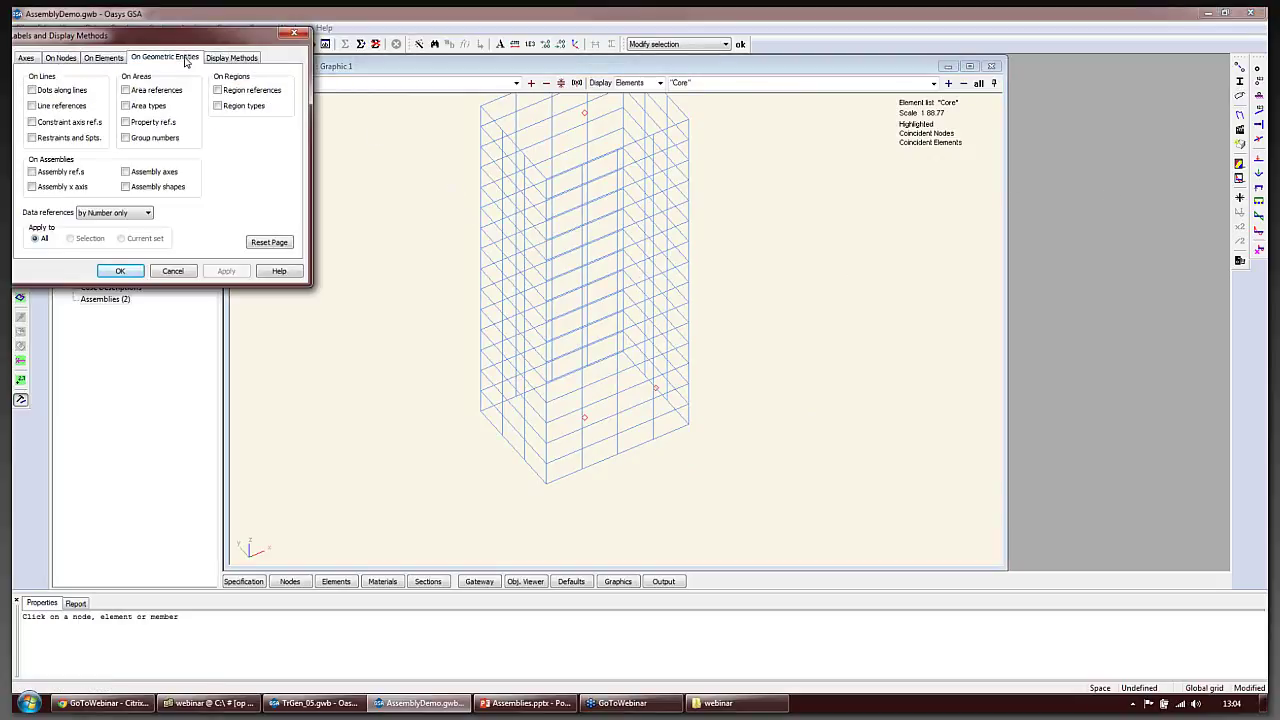
left_click(63, 190)
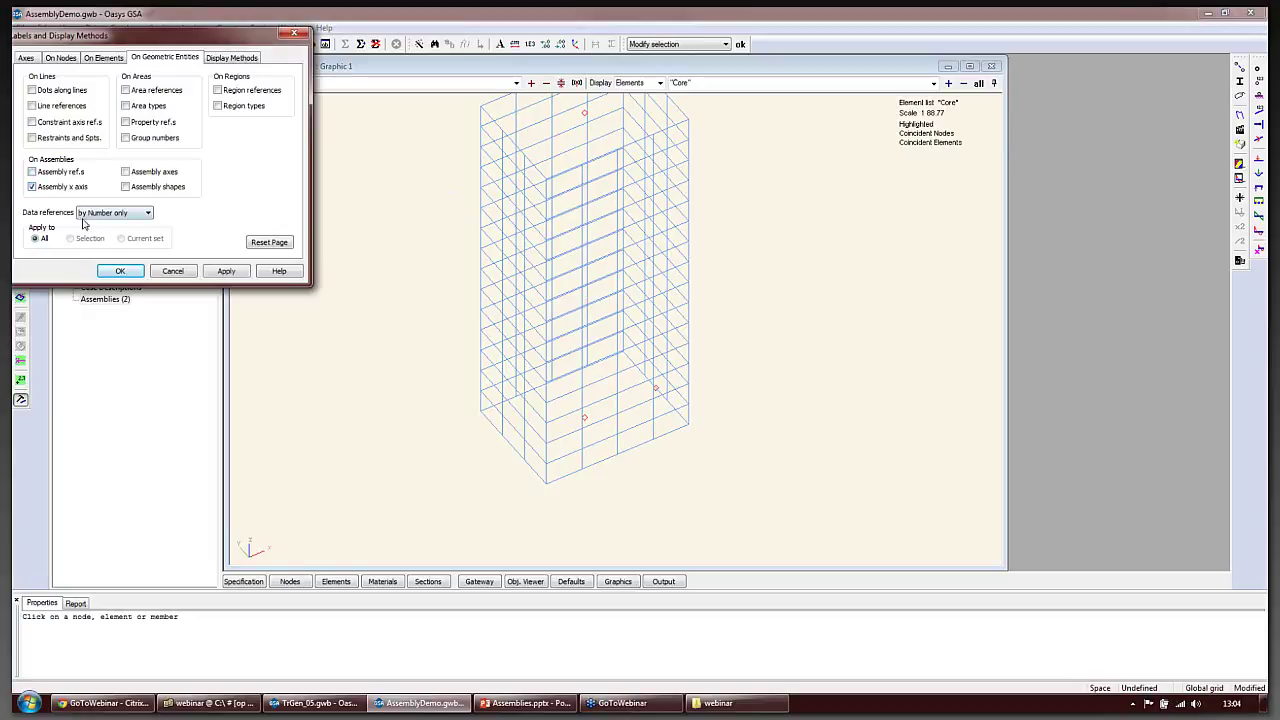
left_click(126, 172)
left_click(120, 271)
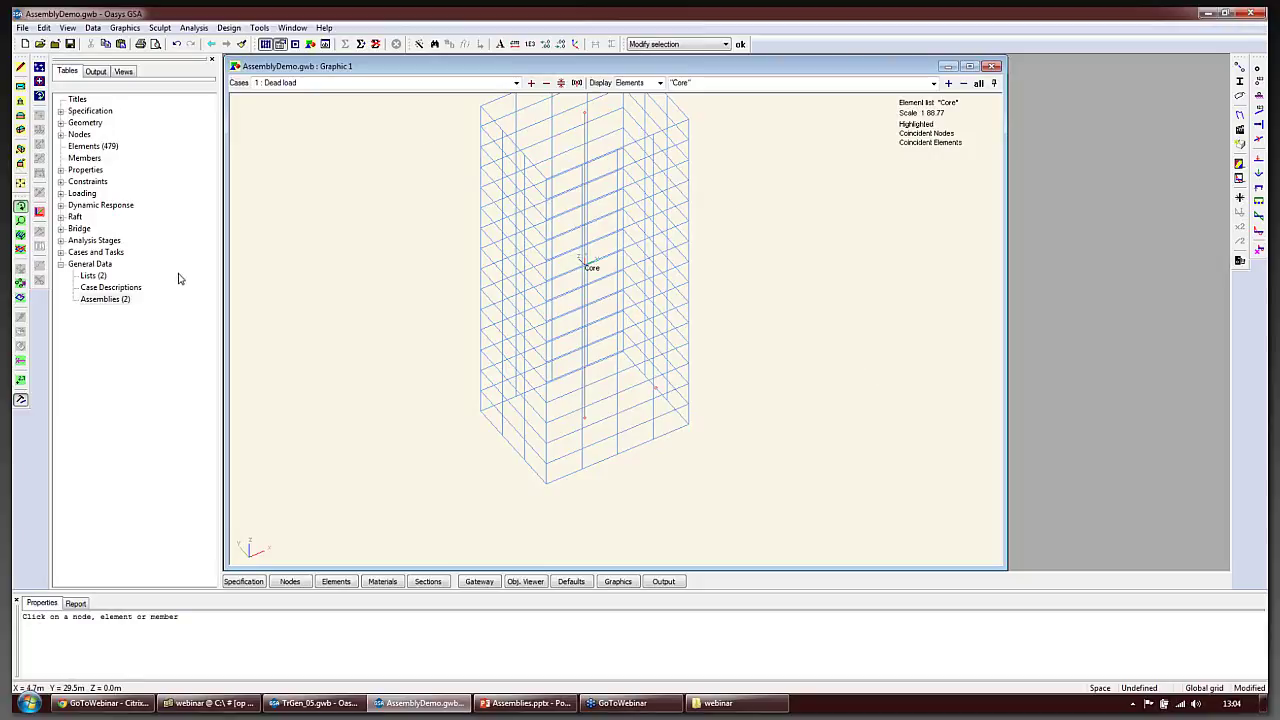
Display only Truss, then open its Assembly Definition from the Assemblies table
left_click(925, 83)
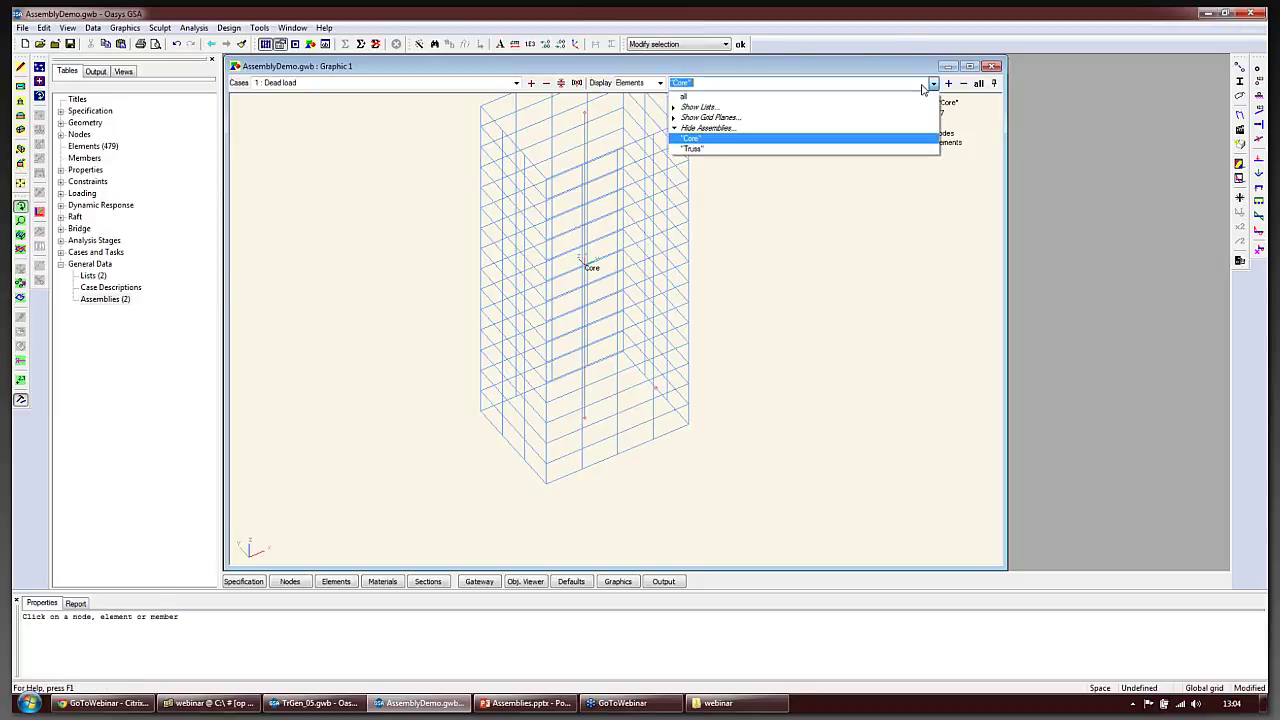
left_click(879, 148)
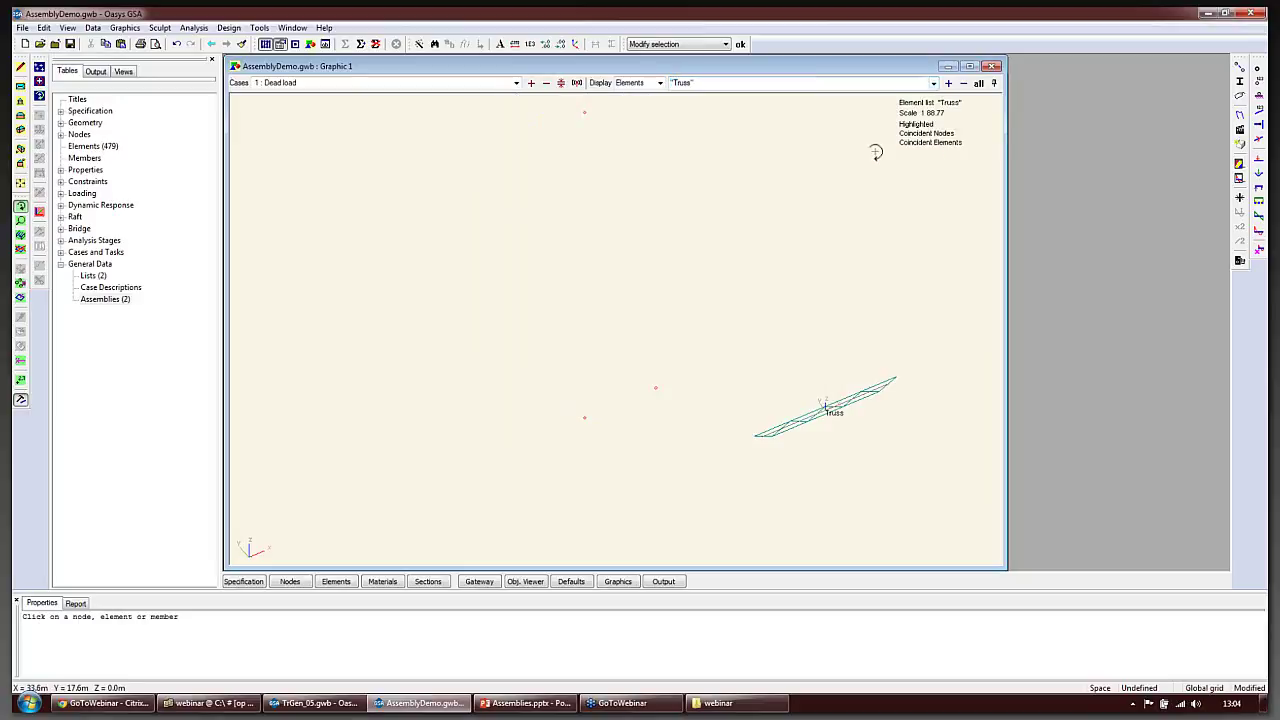
double_click(108, 299)
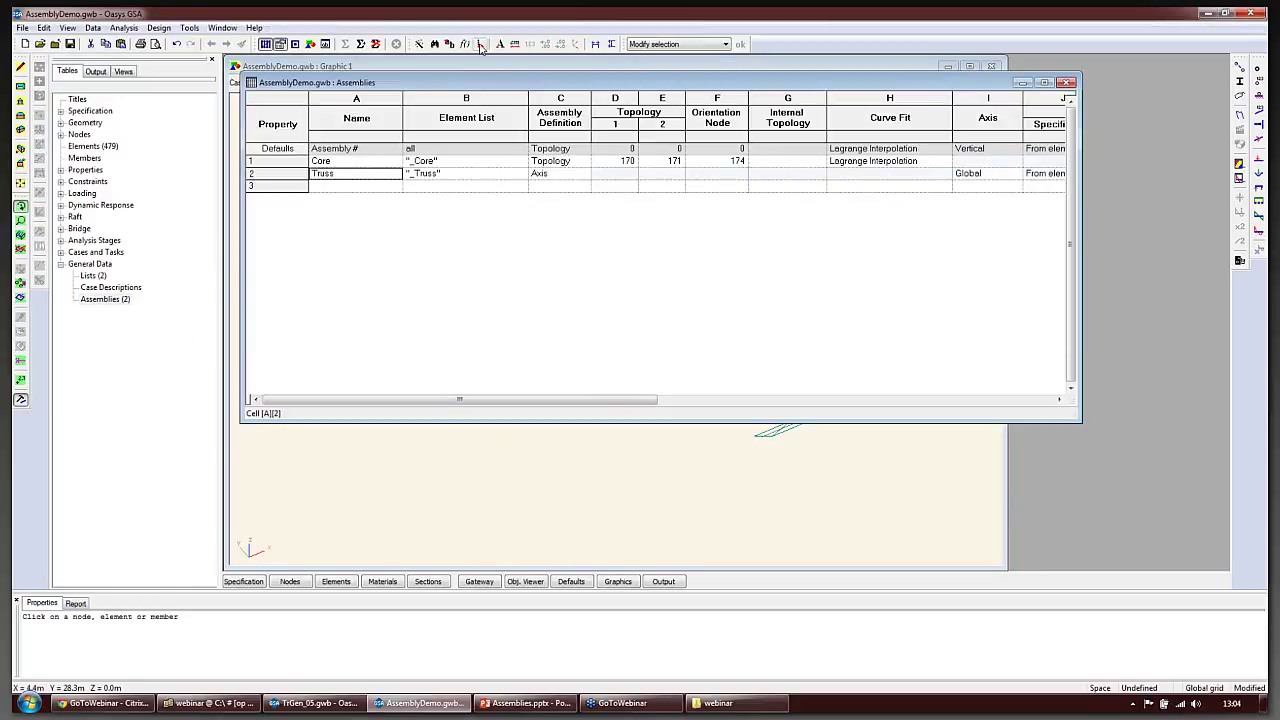
left_click(419, 45)
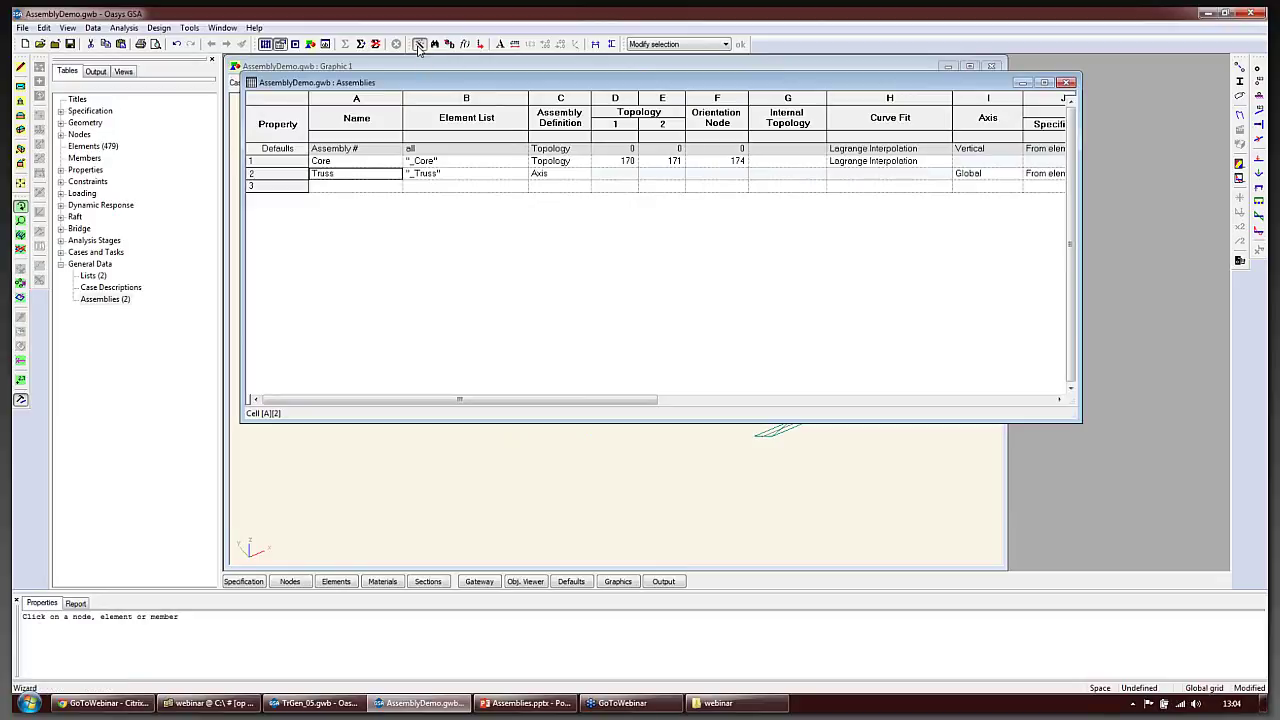
left_click_drag(461, 182, 355, 77)
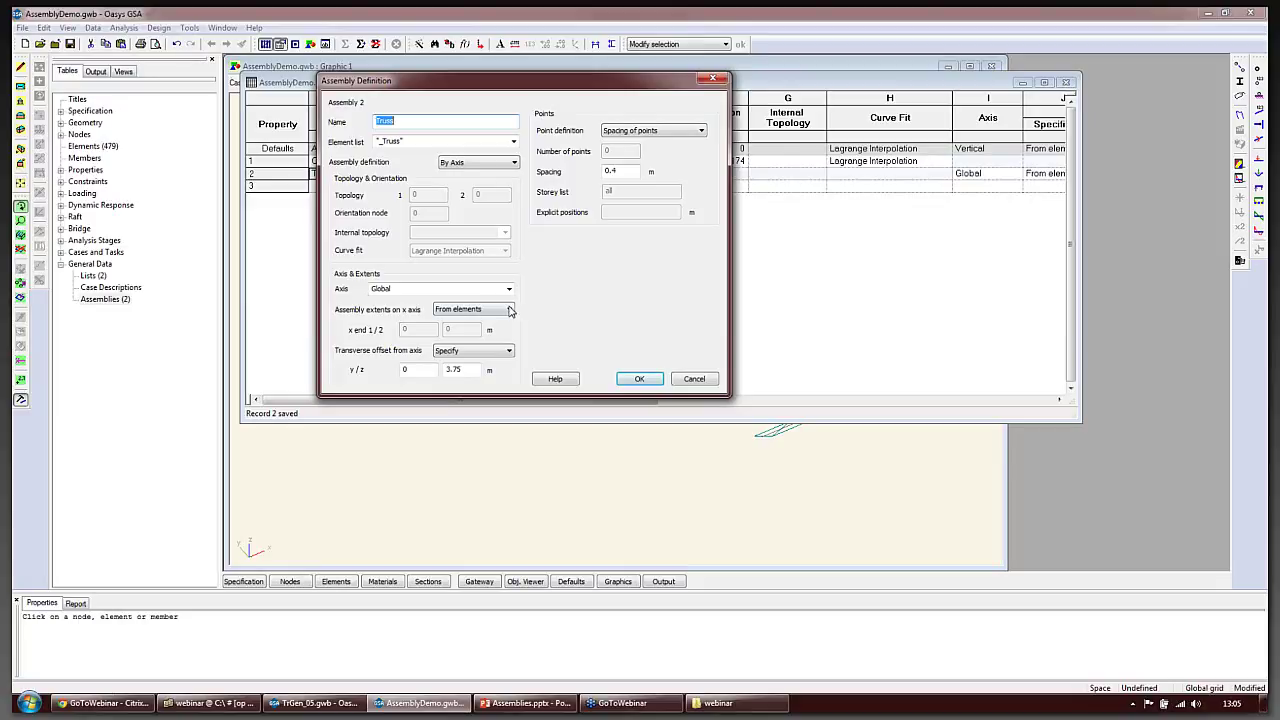
left_click(510, 309)
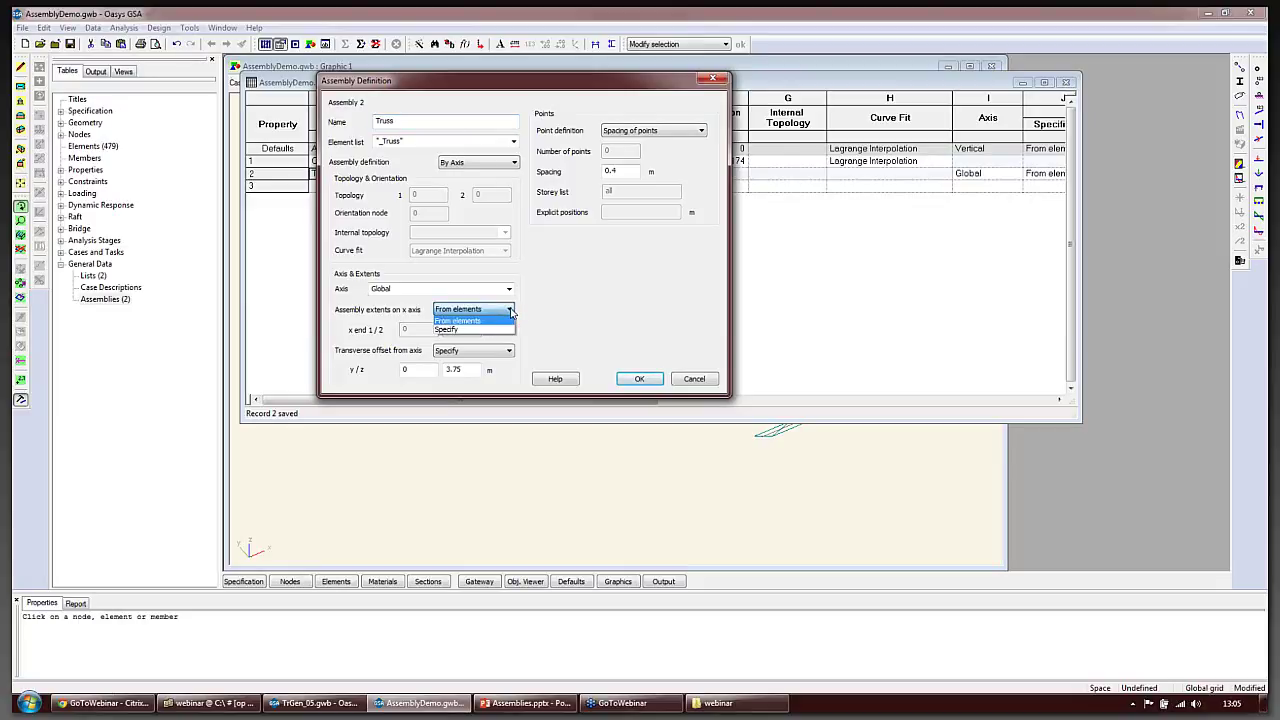
left_click(535, 309)
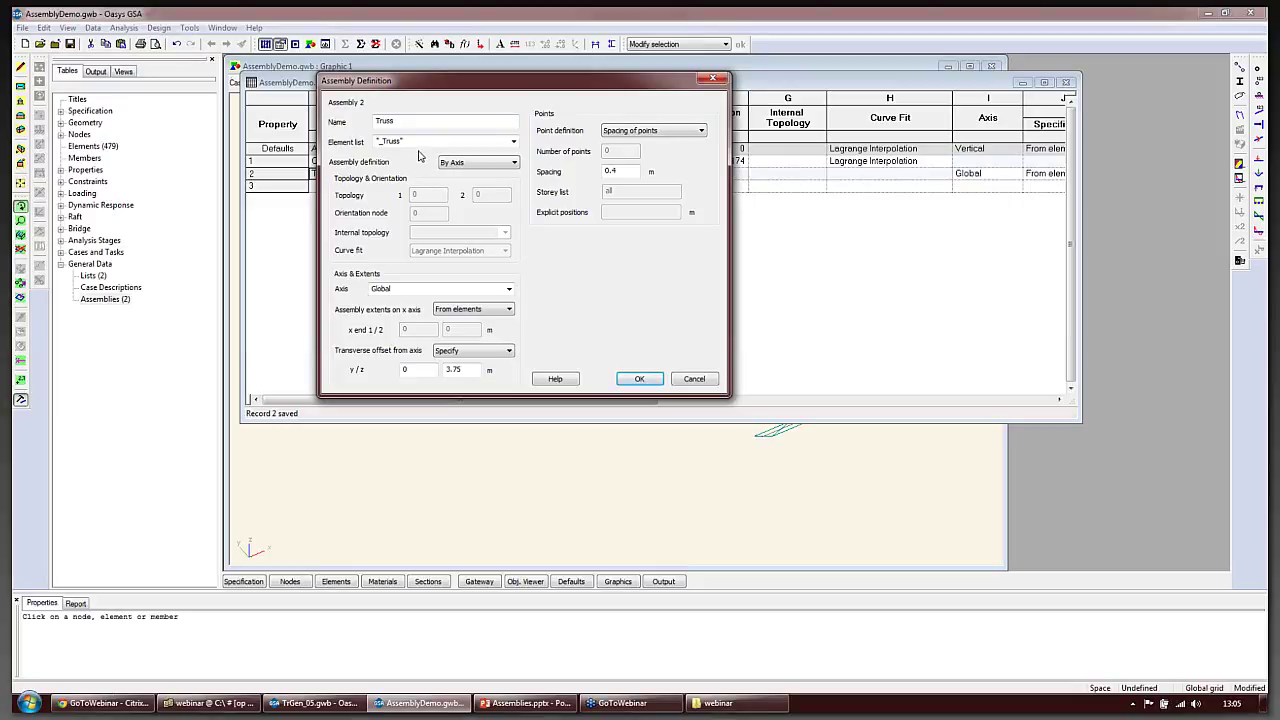
double_click(448, 141)
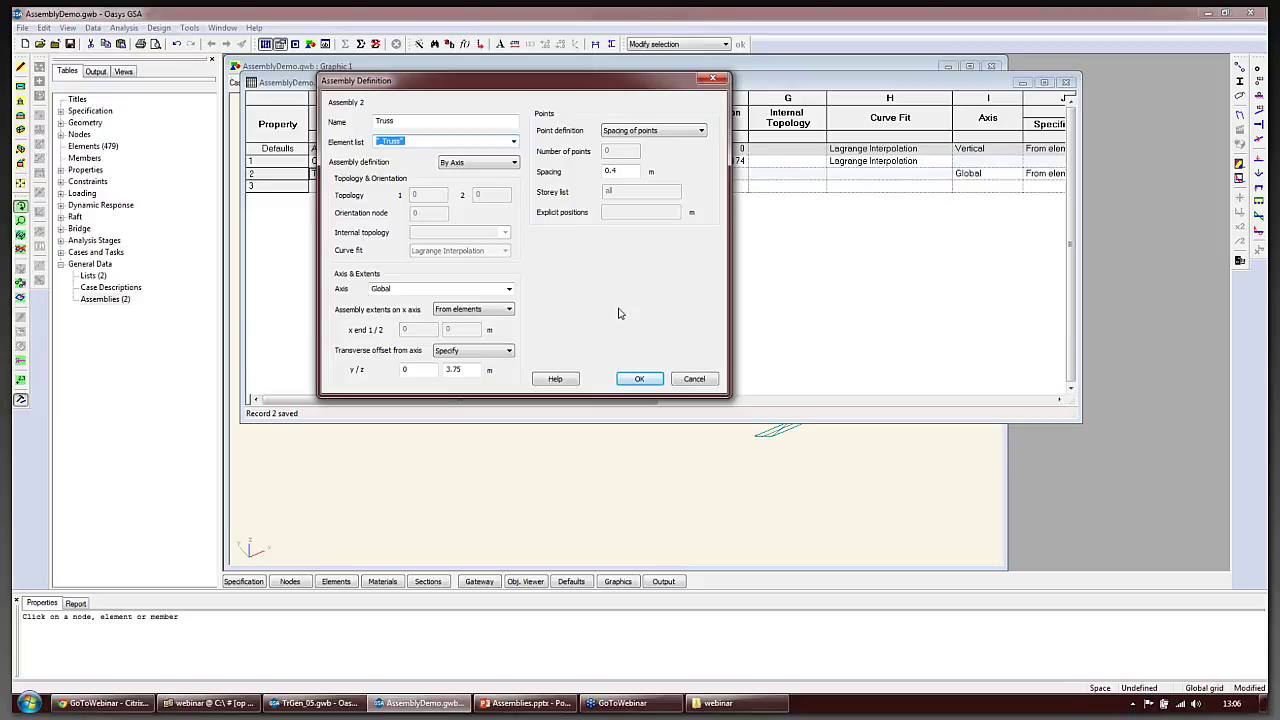
left_click(652, 131)
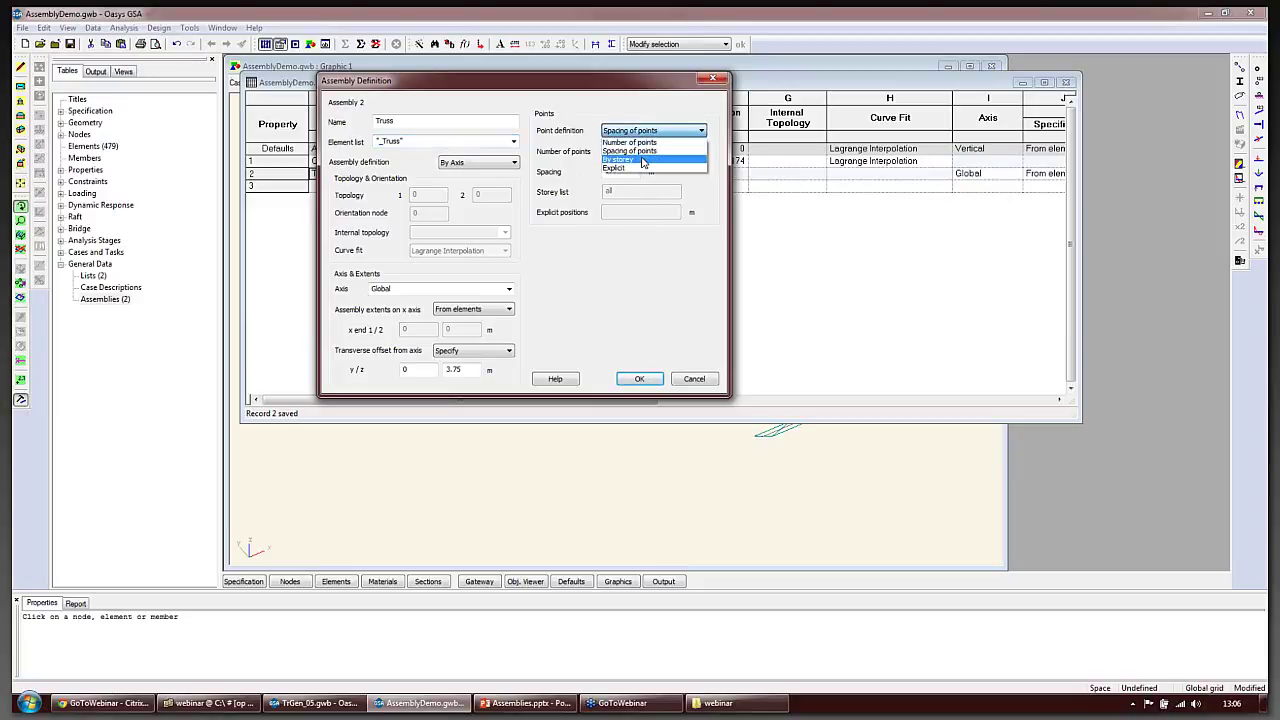
left_click(651, 284)
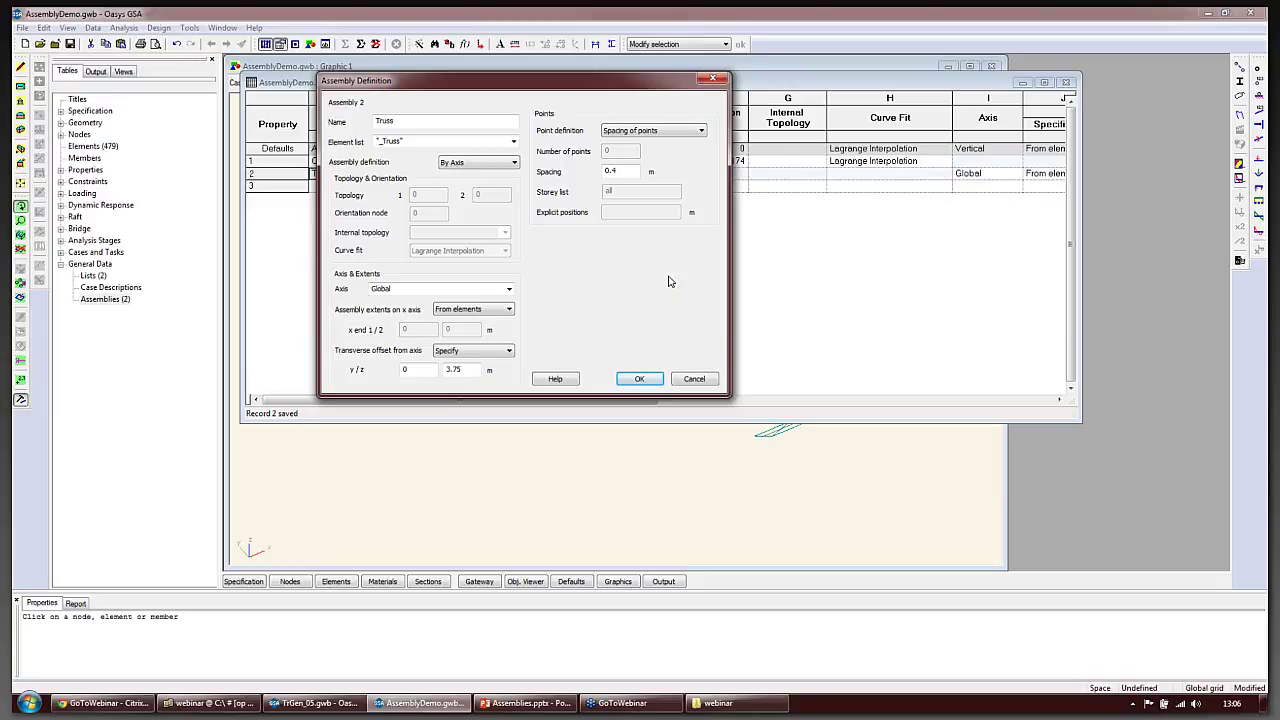
Accept the Truss definition, then zoom, pan and rotate around the truss and its axis
left_click(640, 379)
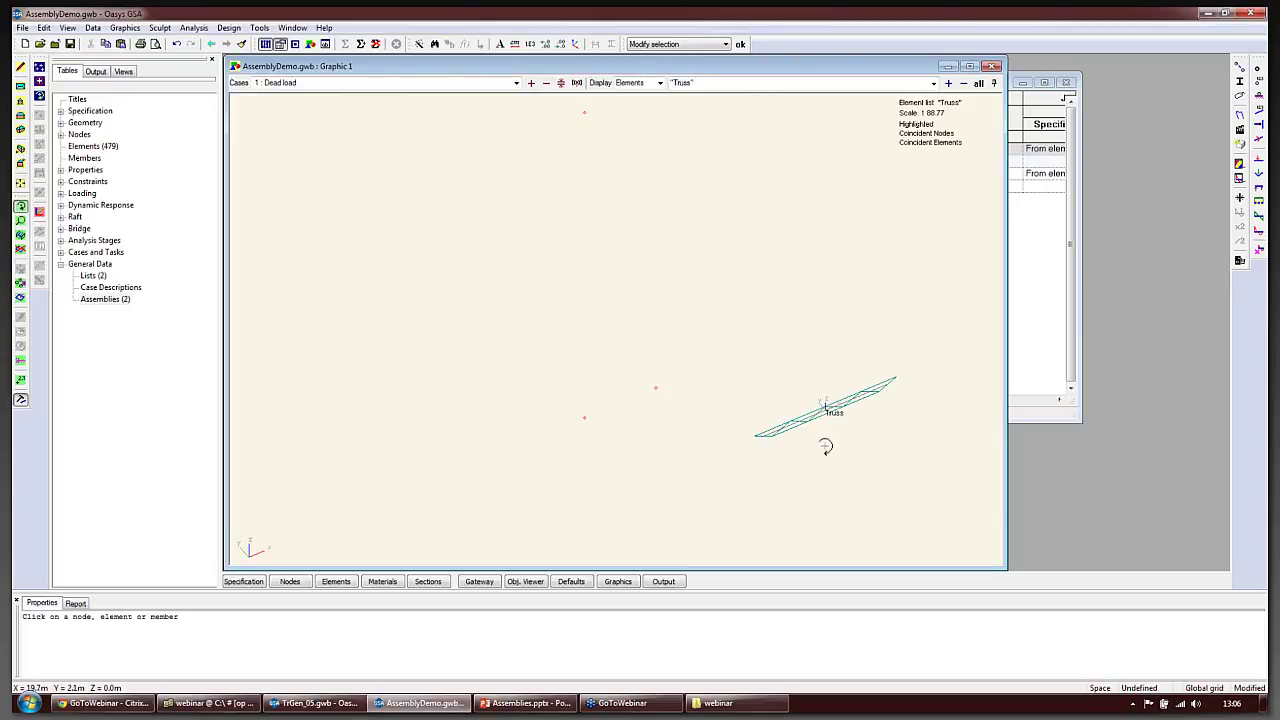
scroll(828, 418, "up", 2)
scroll(828, 420, "up", 2)
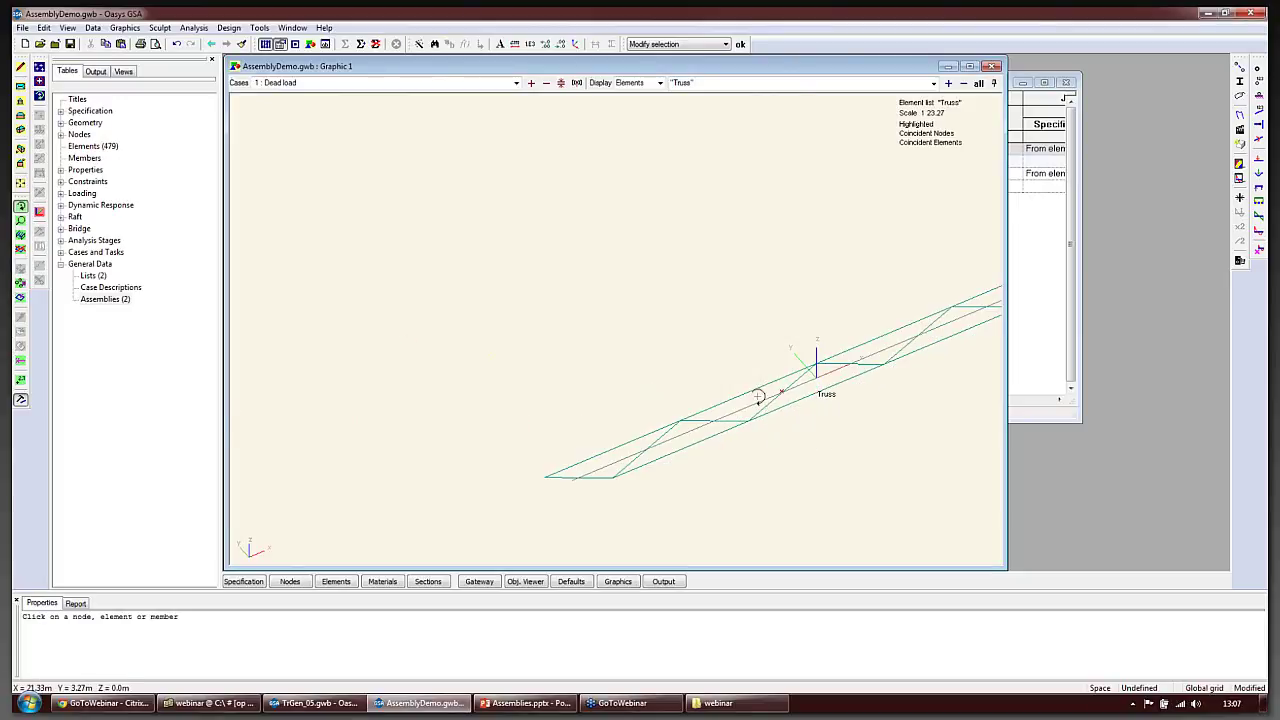
middle_click_drag(757, 399, 551, 346)
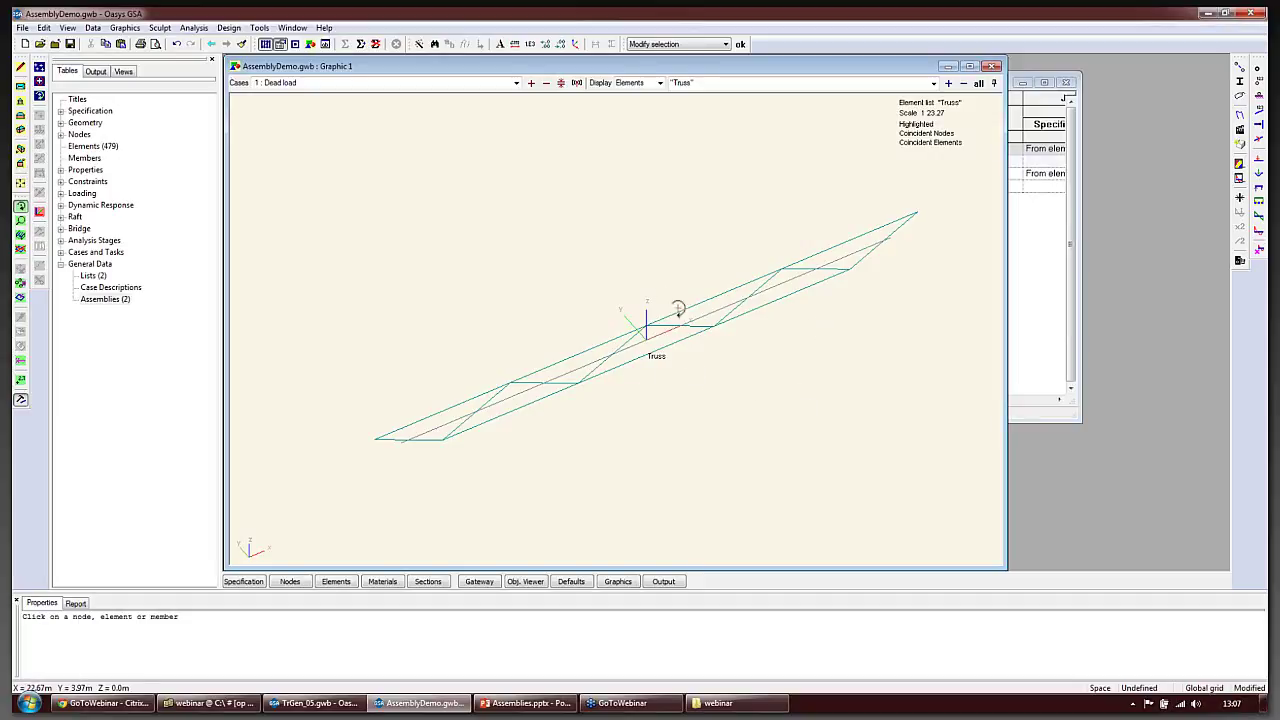
mouse_move(681, 362)
left_mouse_down()
mouse_move(717, 363)
mouse_move(703, 366)
left_mouse_up()
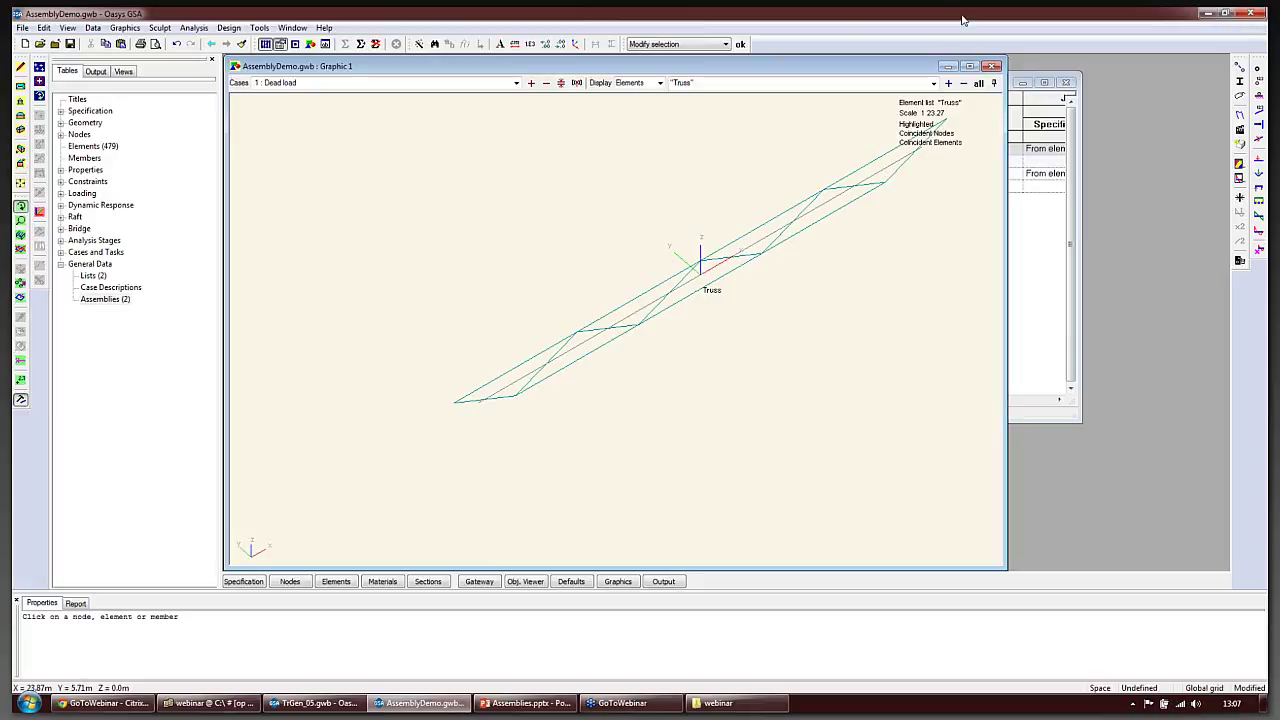
Display Core again and apply resolved assembly translation |U| contours to it
left_click(935, 86)
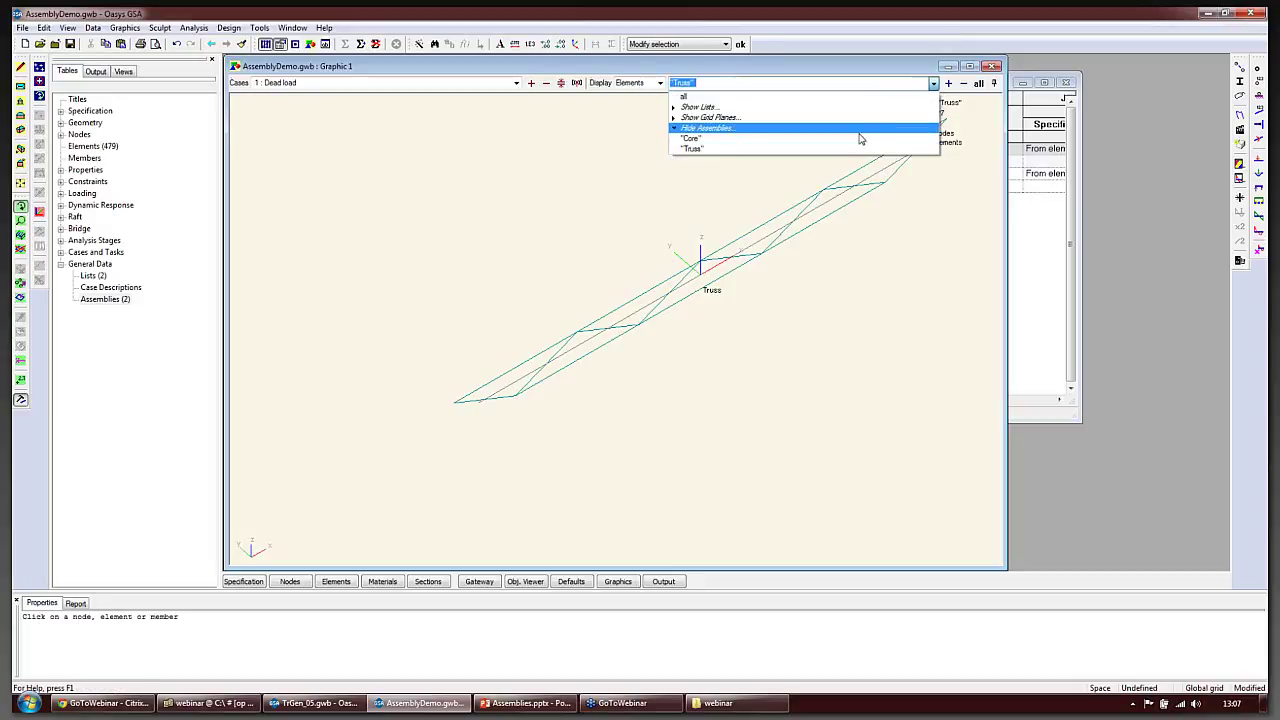
left_click(860, 142)
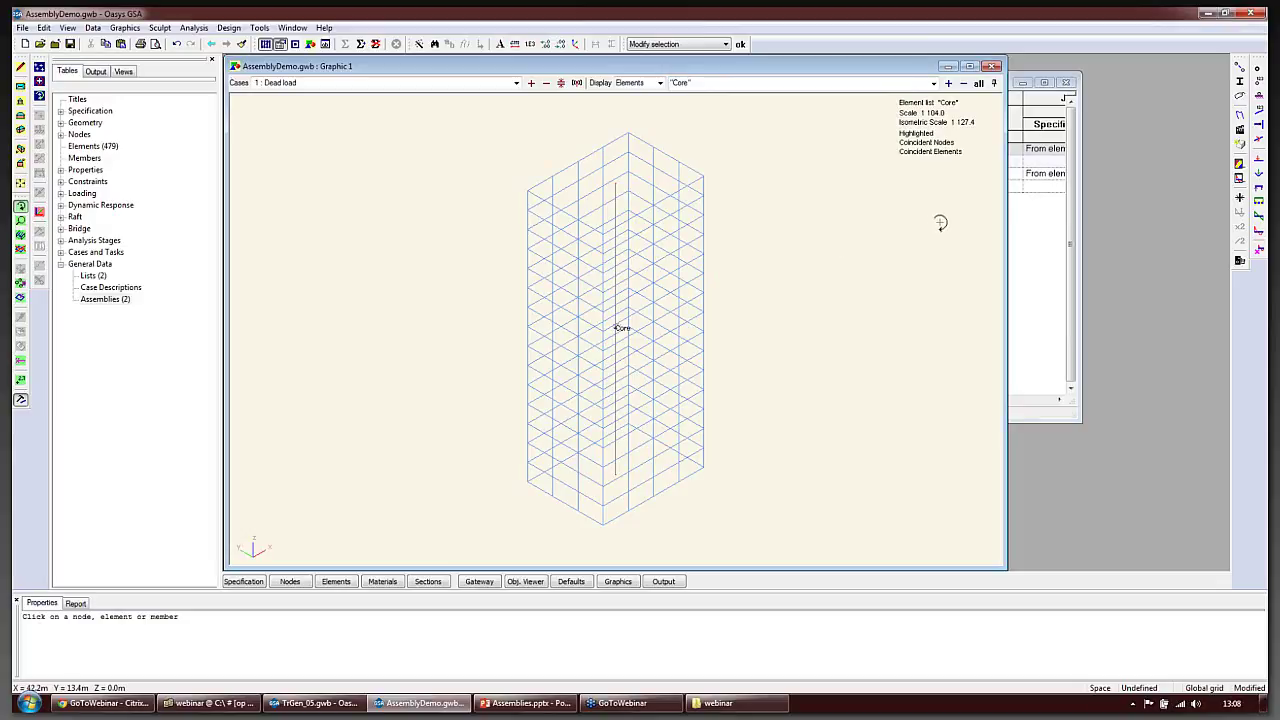
left_click(1240, 164)
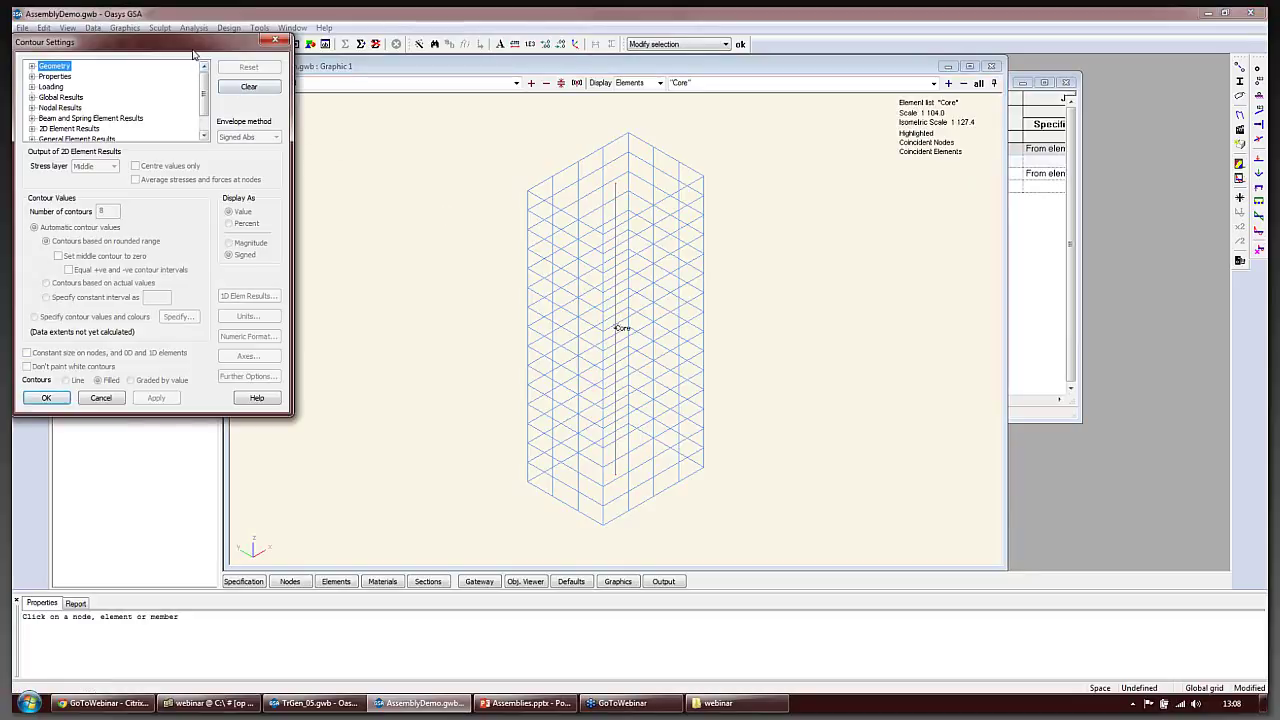
left_click_drag(200, 44, 230, 48)
left_click(233, 111)
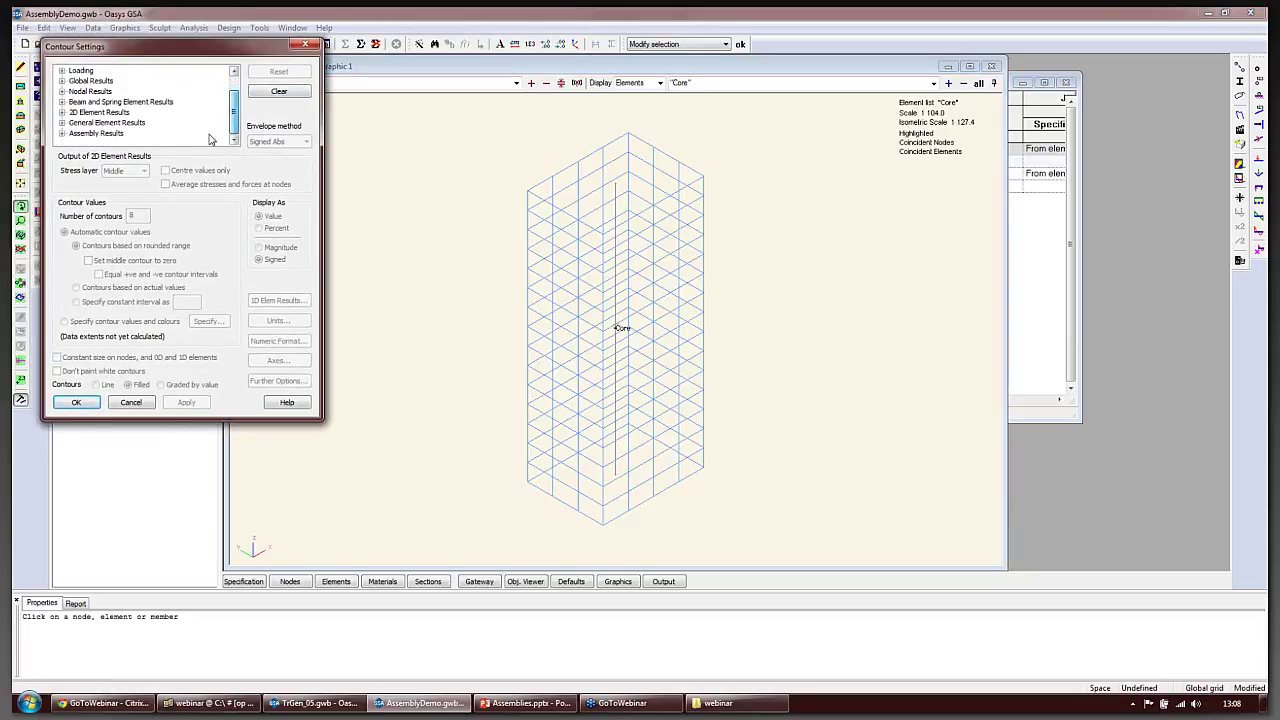
left_click(62, 134)
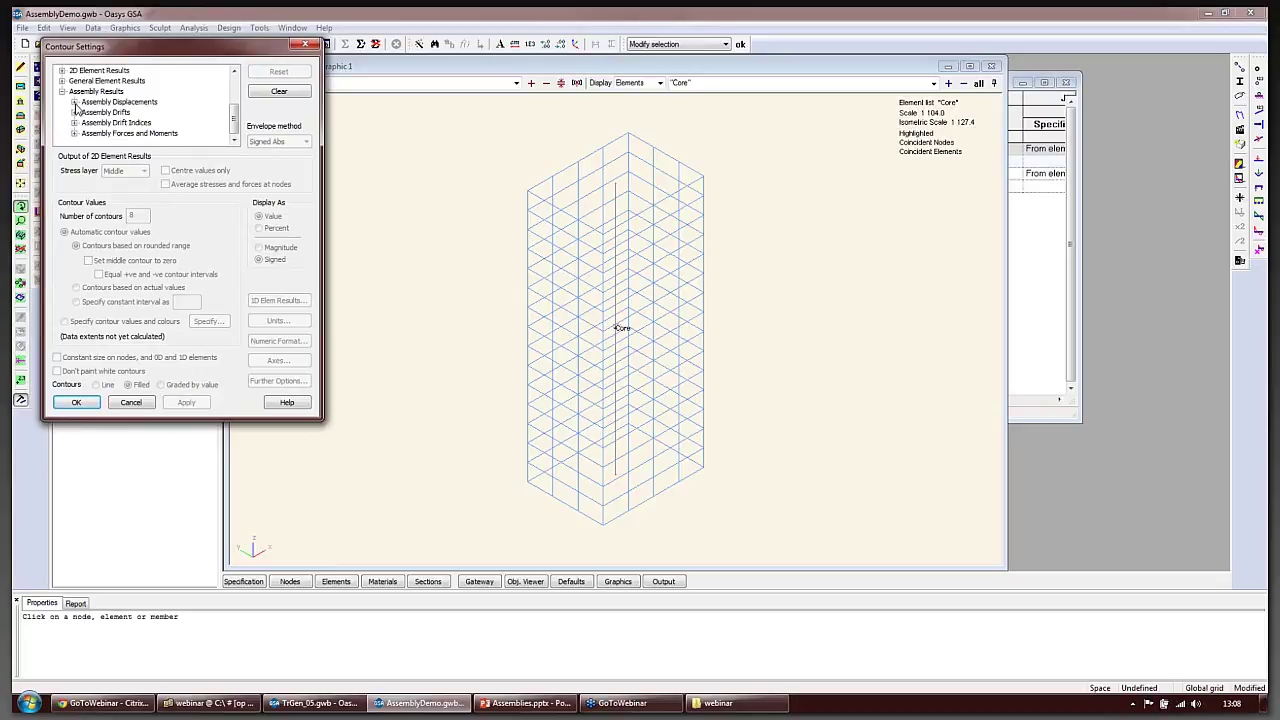
left_click(75, 102)
left_click(125, 112)
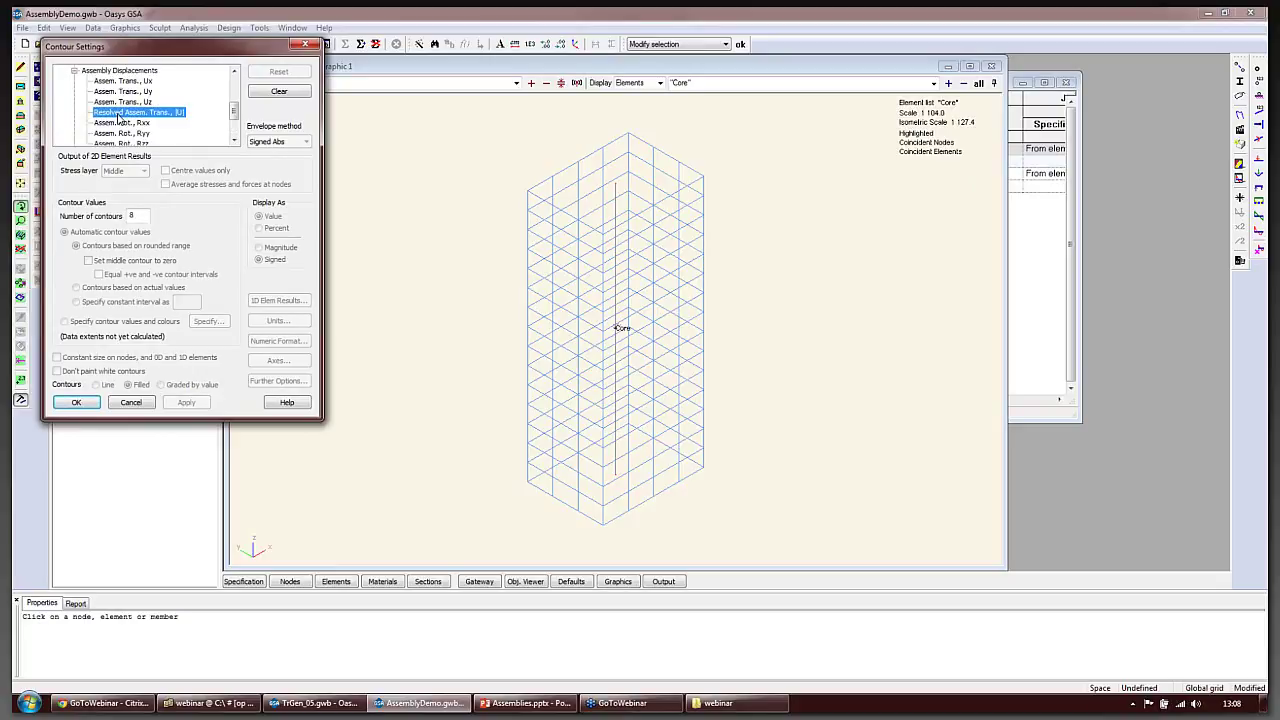
left_click(184, 403)
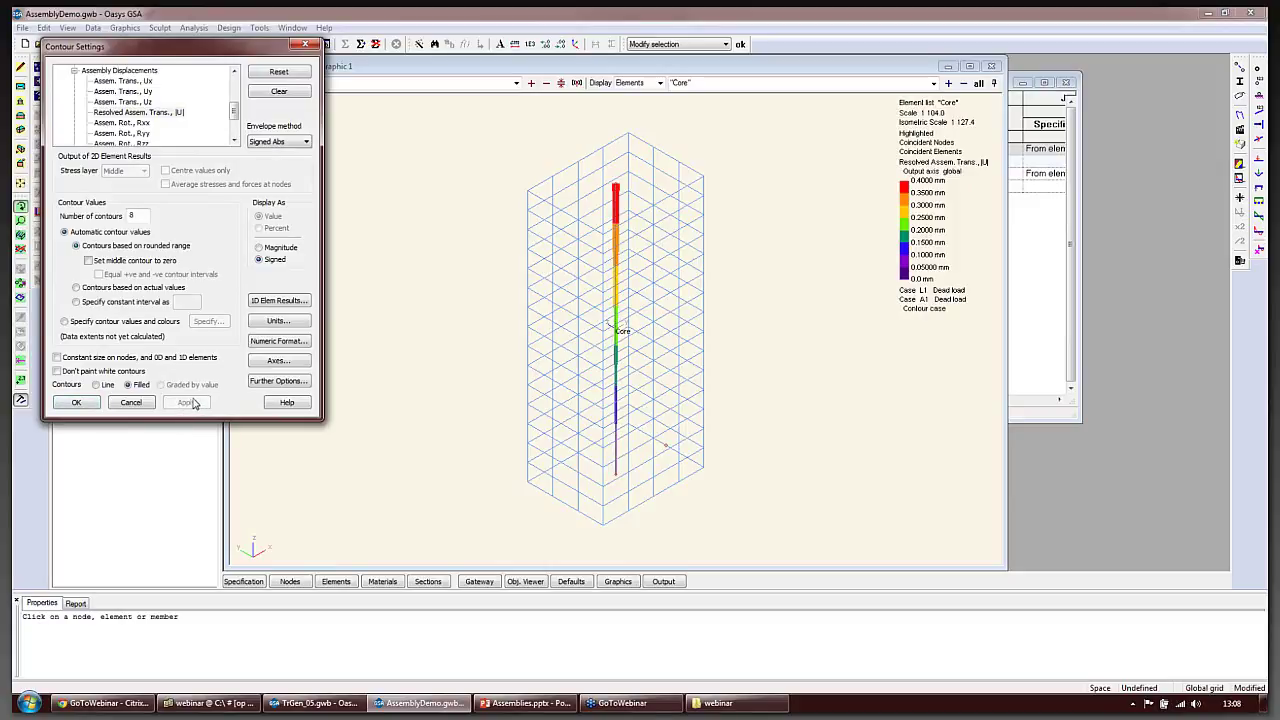
Switch the contour to Assem. Moment Myy, then Mzz, and confirm the settings
left_click(234, 135)
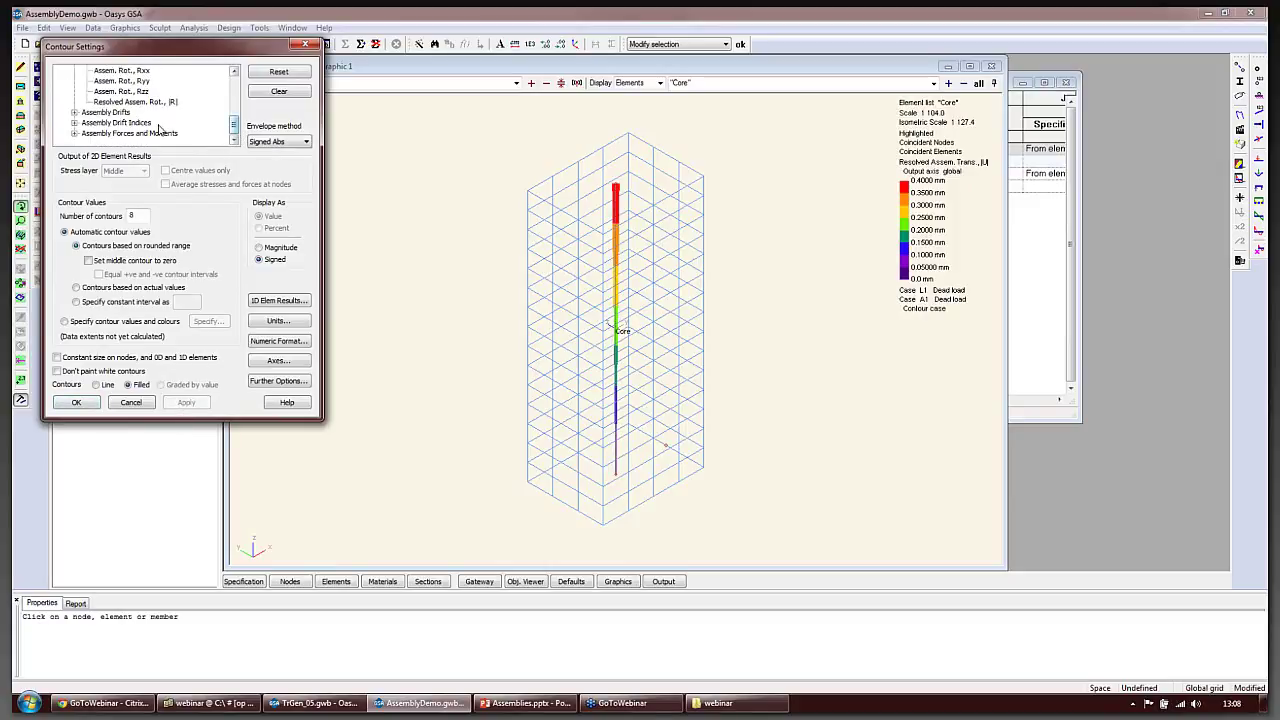
left_click(75, 133)
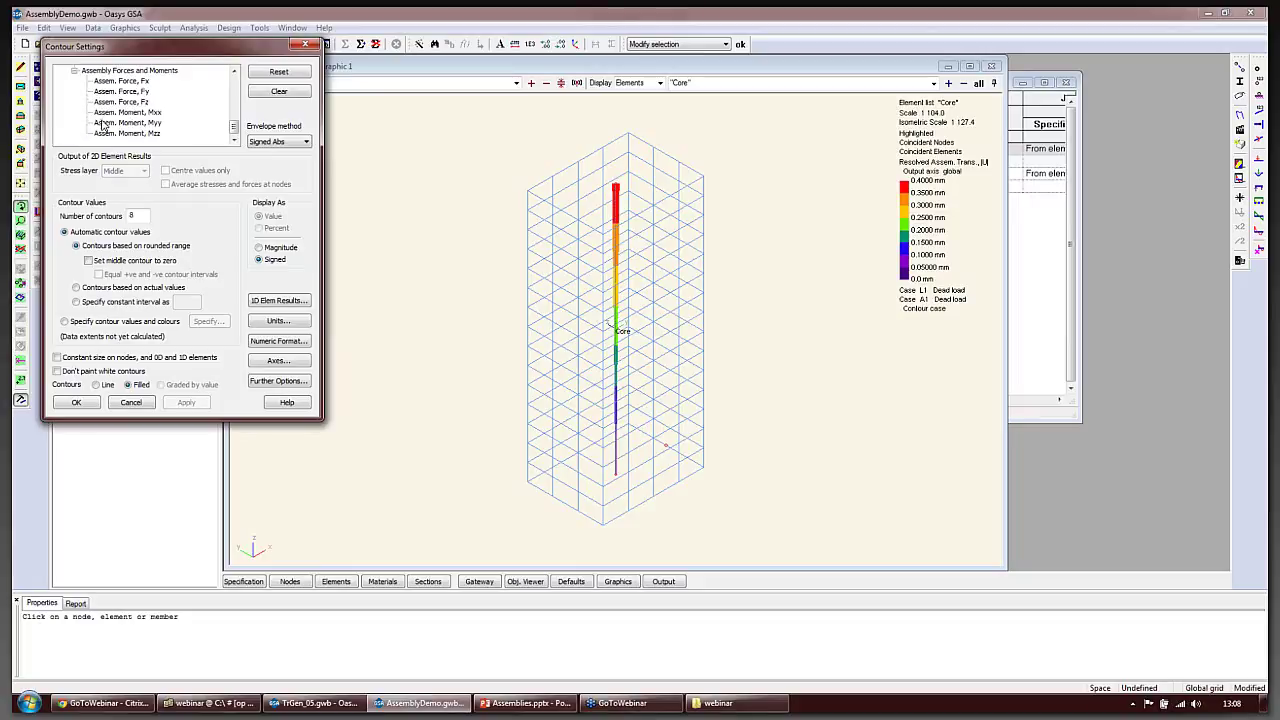
left_click(103, 123)
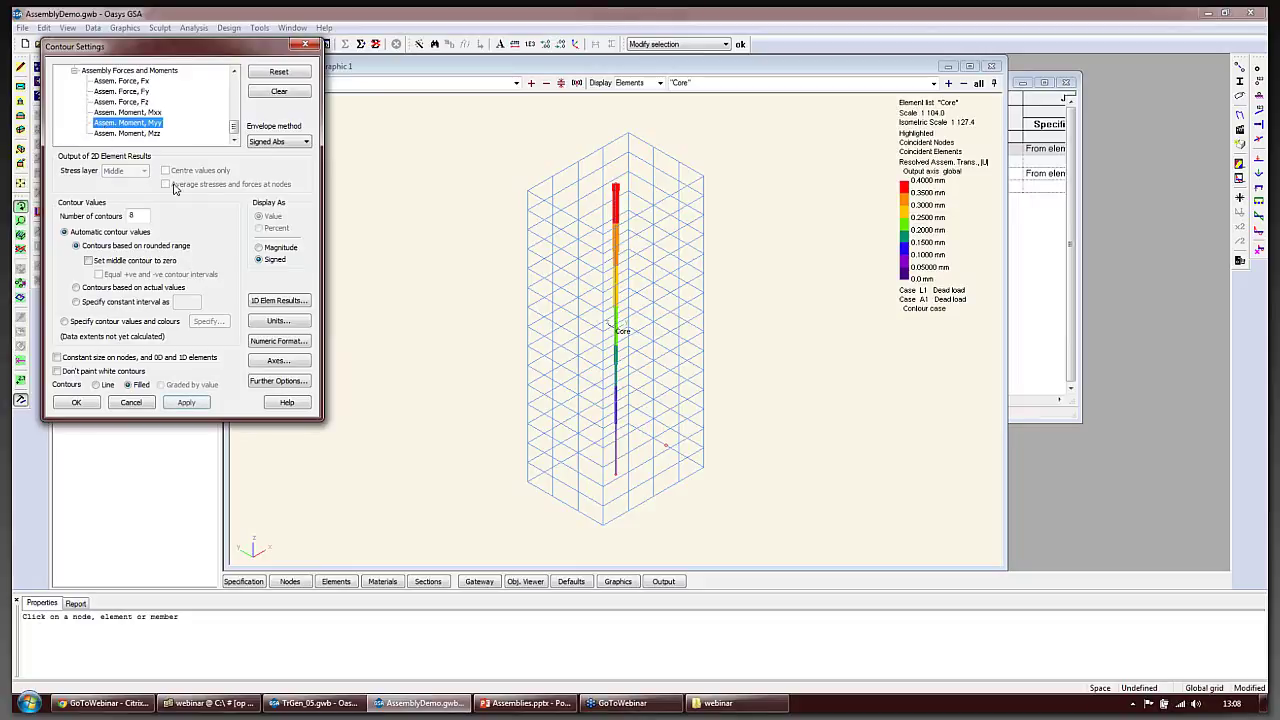
left_click(186, 402)
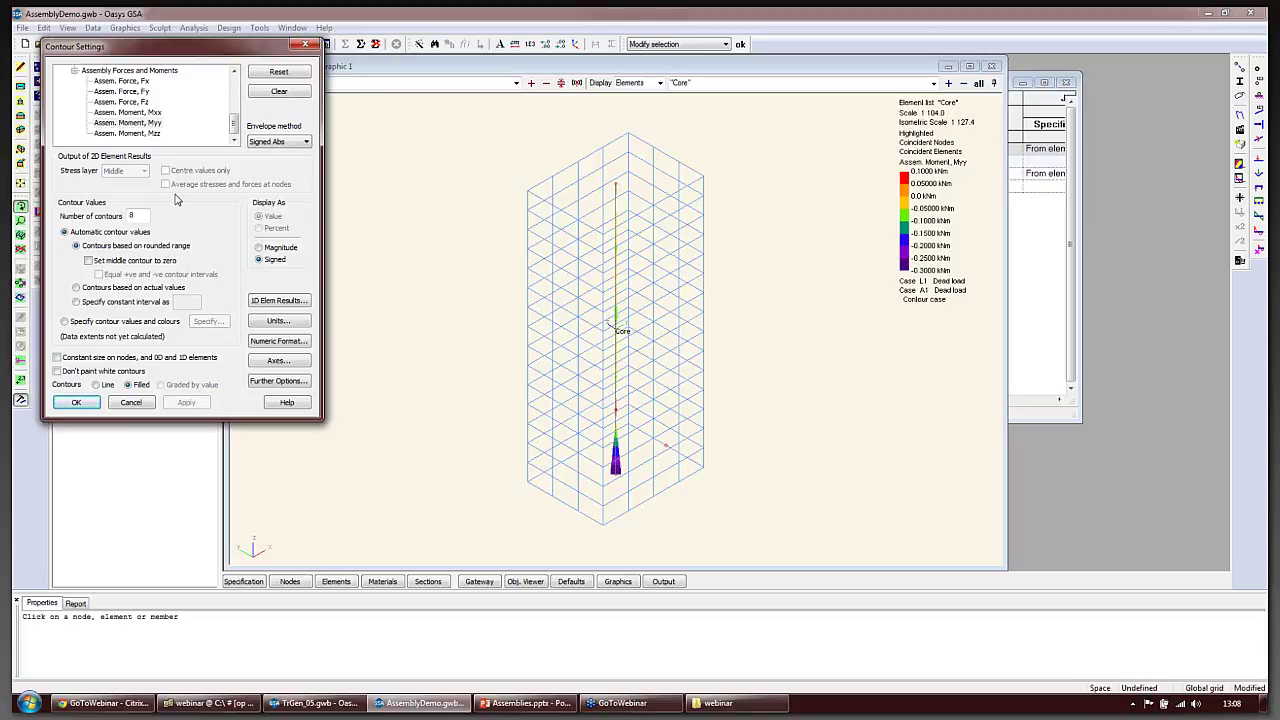
left_click(156, 134)
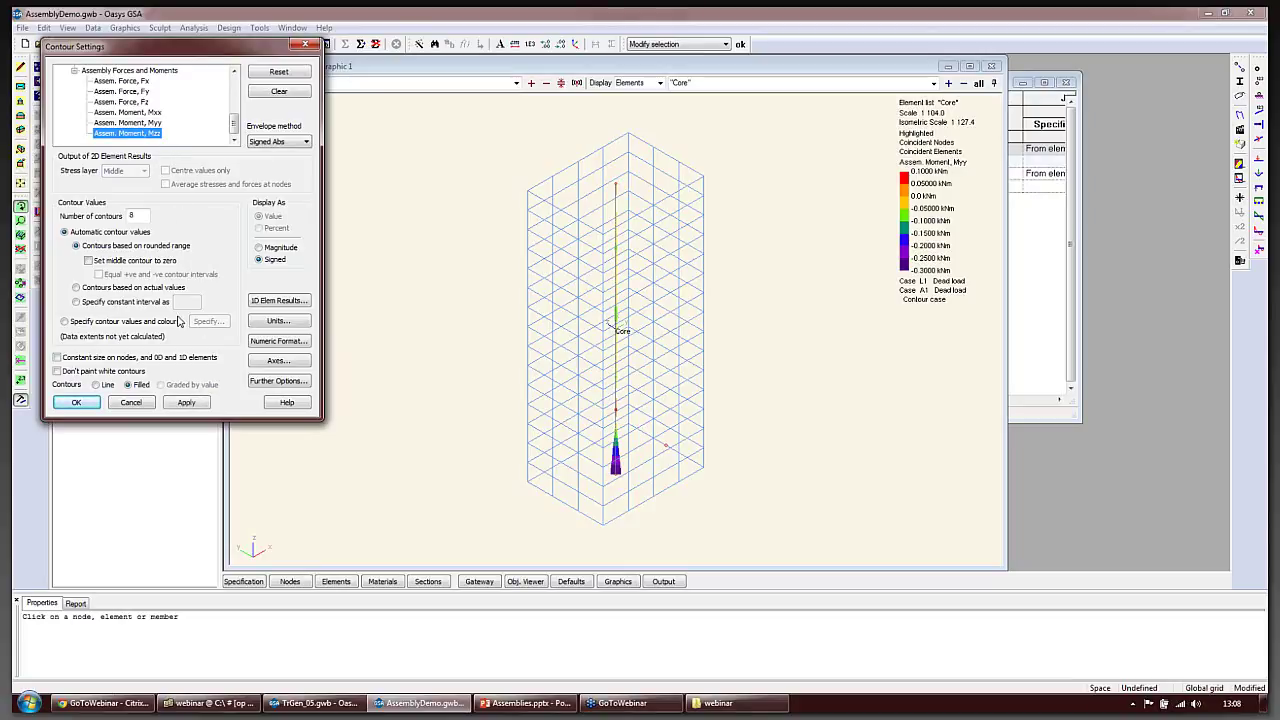
left_click(188, 402)
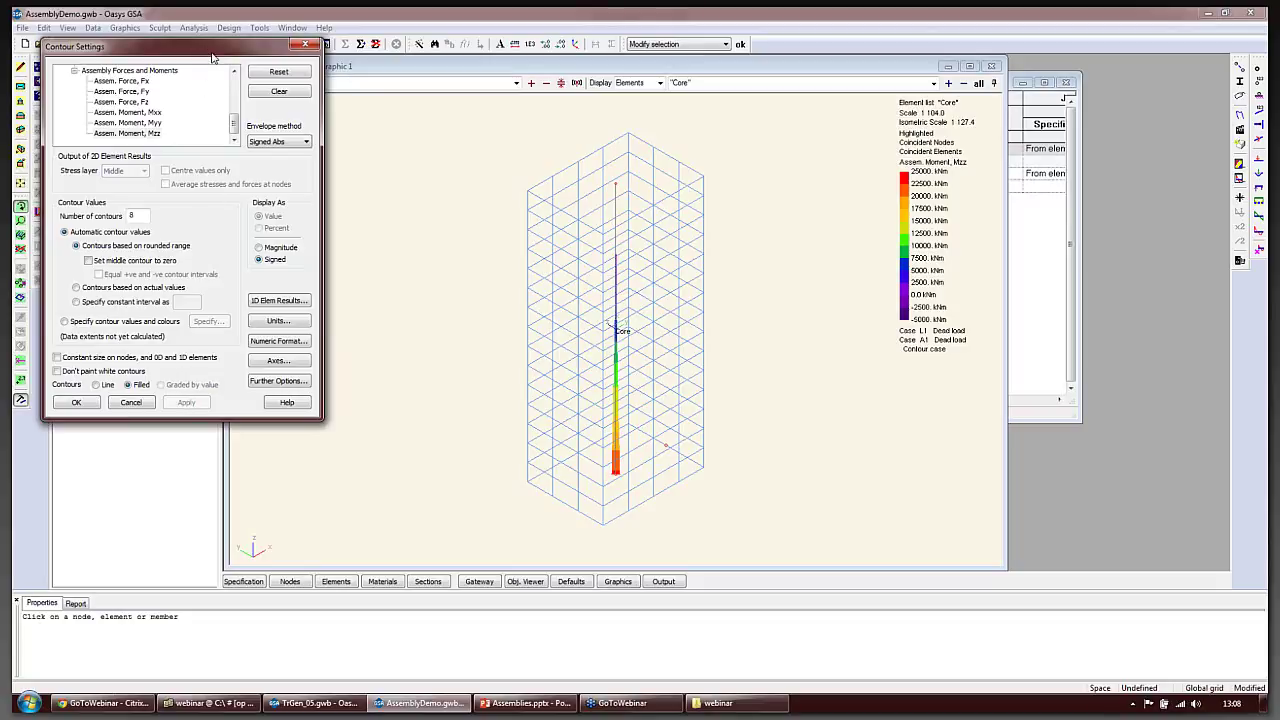
left_click_drag(207, 49, 201, 80)
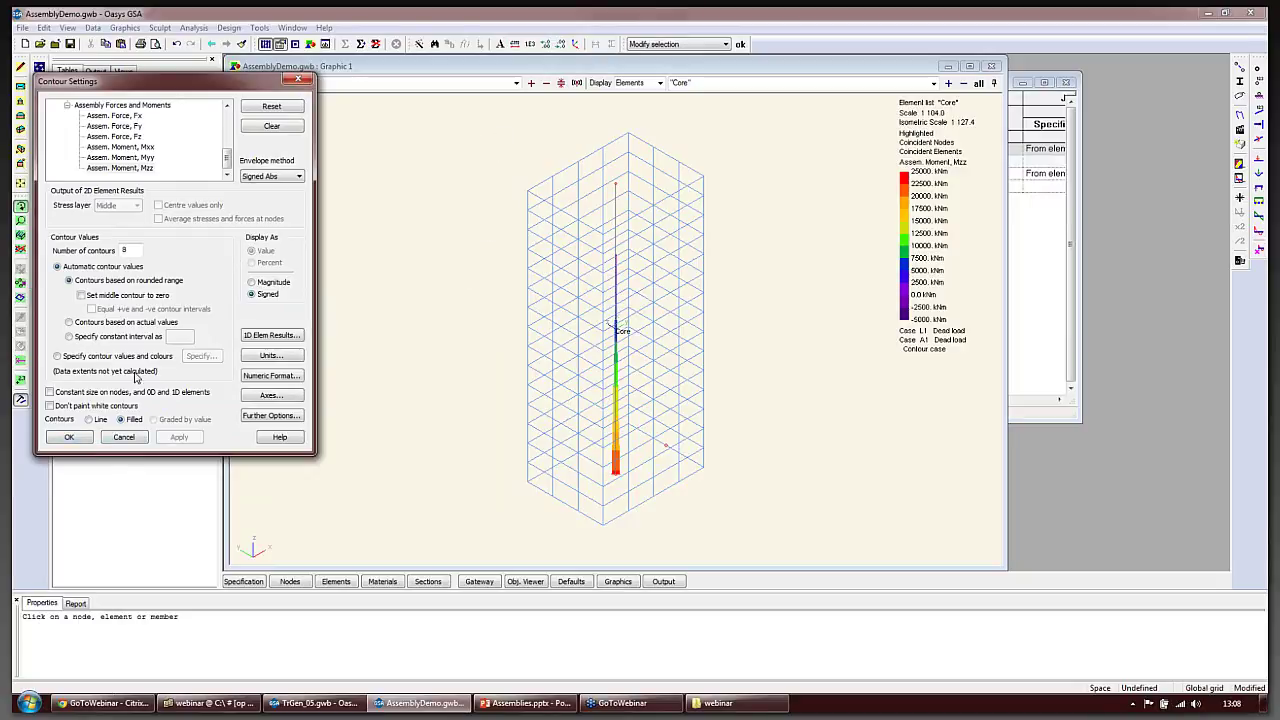
left_click(71, 438)
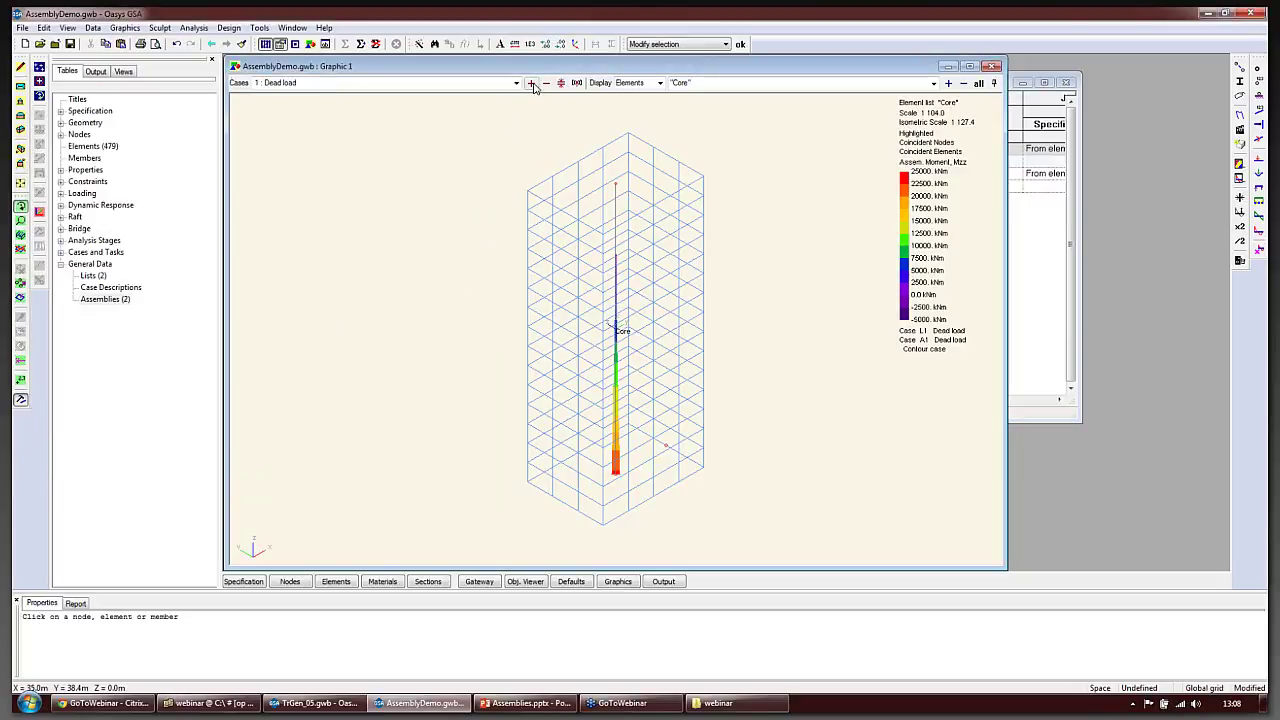
Step to Analysis case 2 and contour the core with Assem. Moment, Myy
left_click(531, 84)
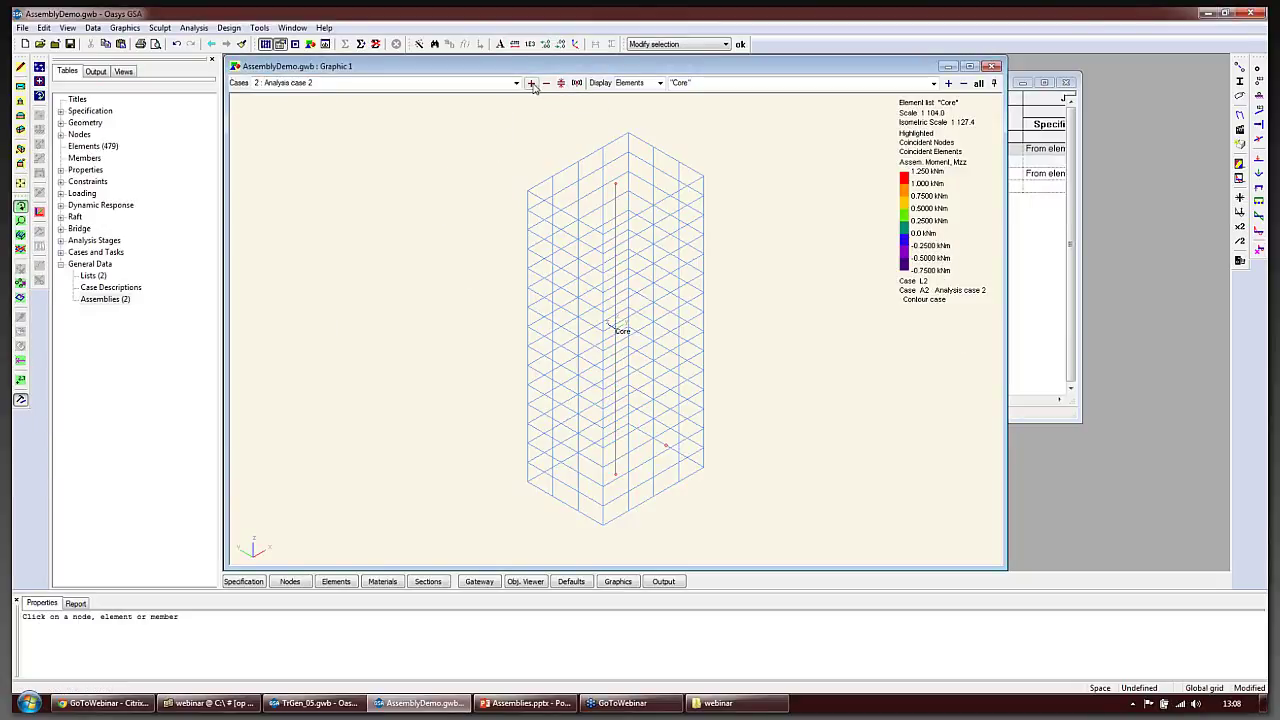
left_click(1240, 165)
left_click(97, 118)
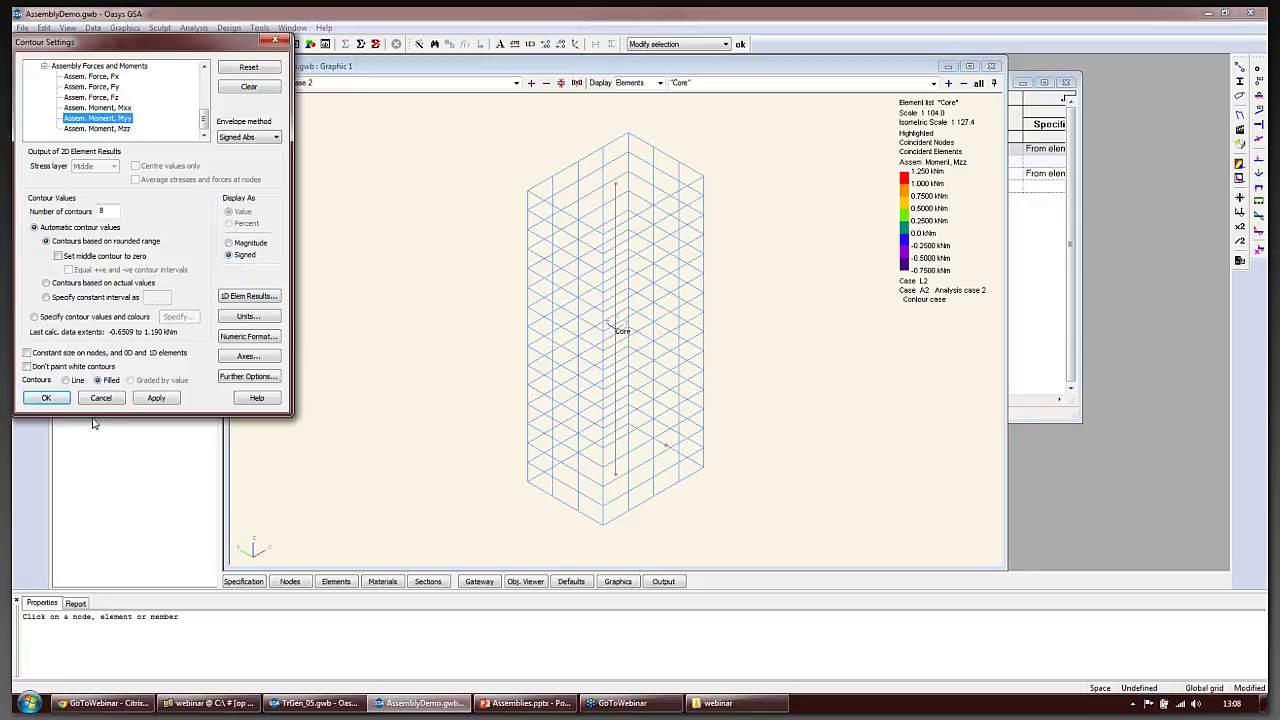
left_click(150, 400)
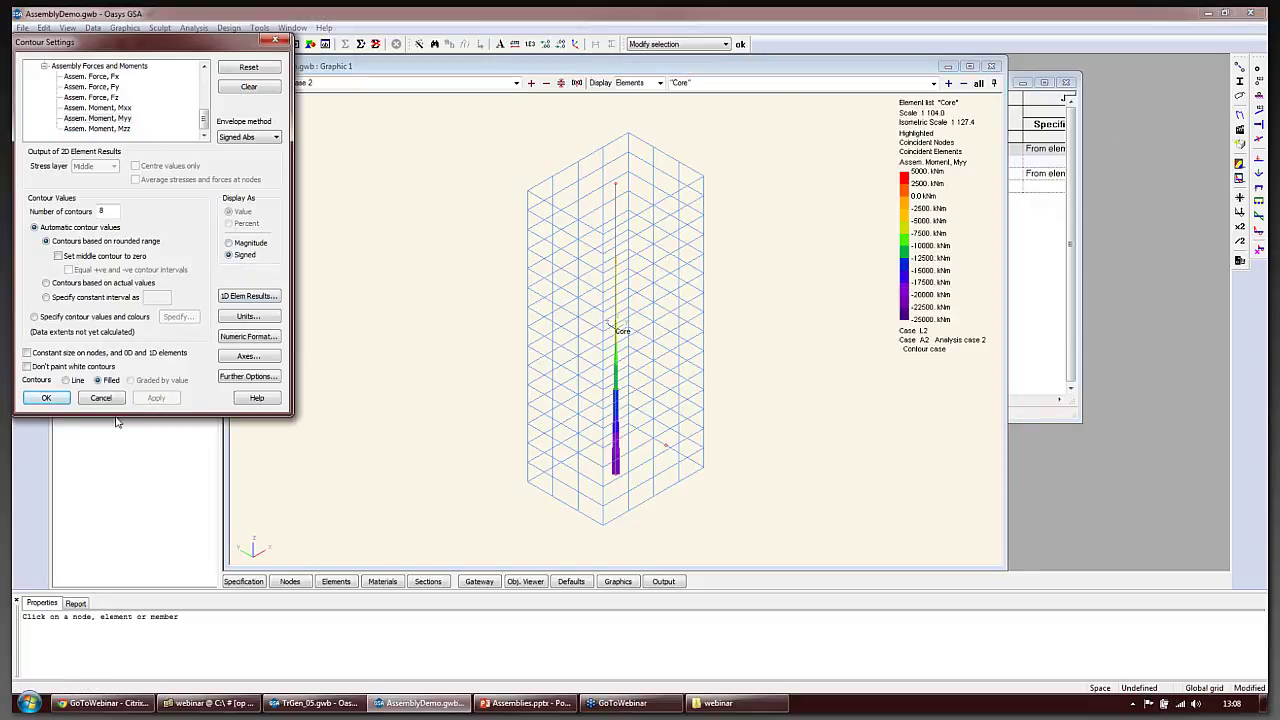
left_click(61, 400)
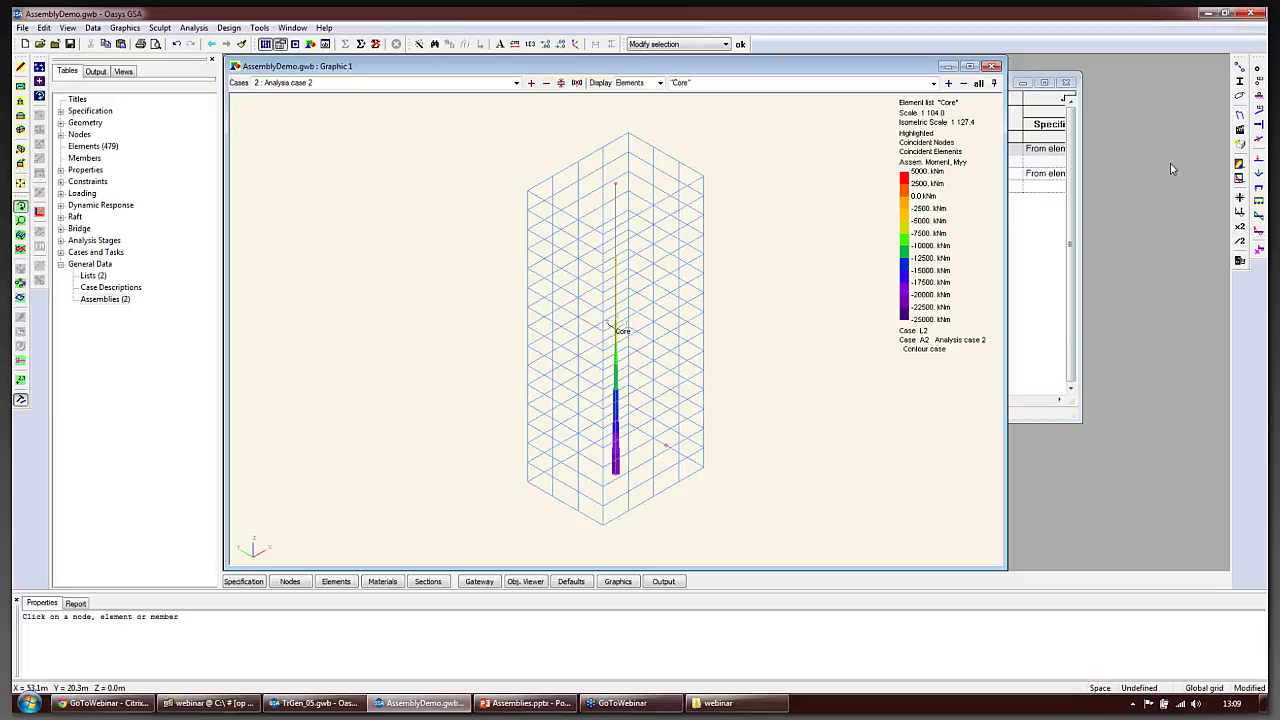
Clear the contour result so the graphic shows the plain elements
left_click(1238, 168)
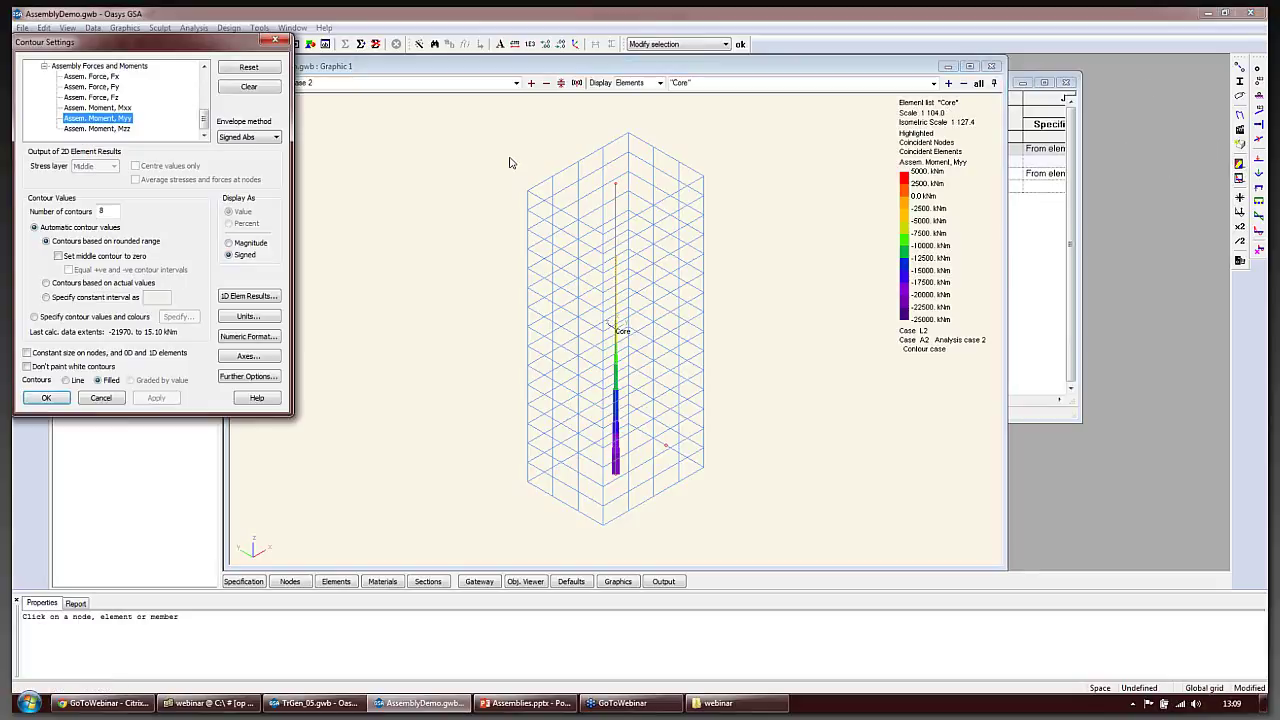
left_click(259, 87)
left_click(46, 397)
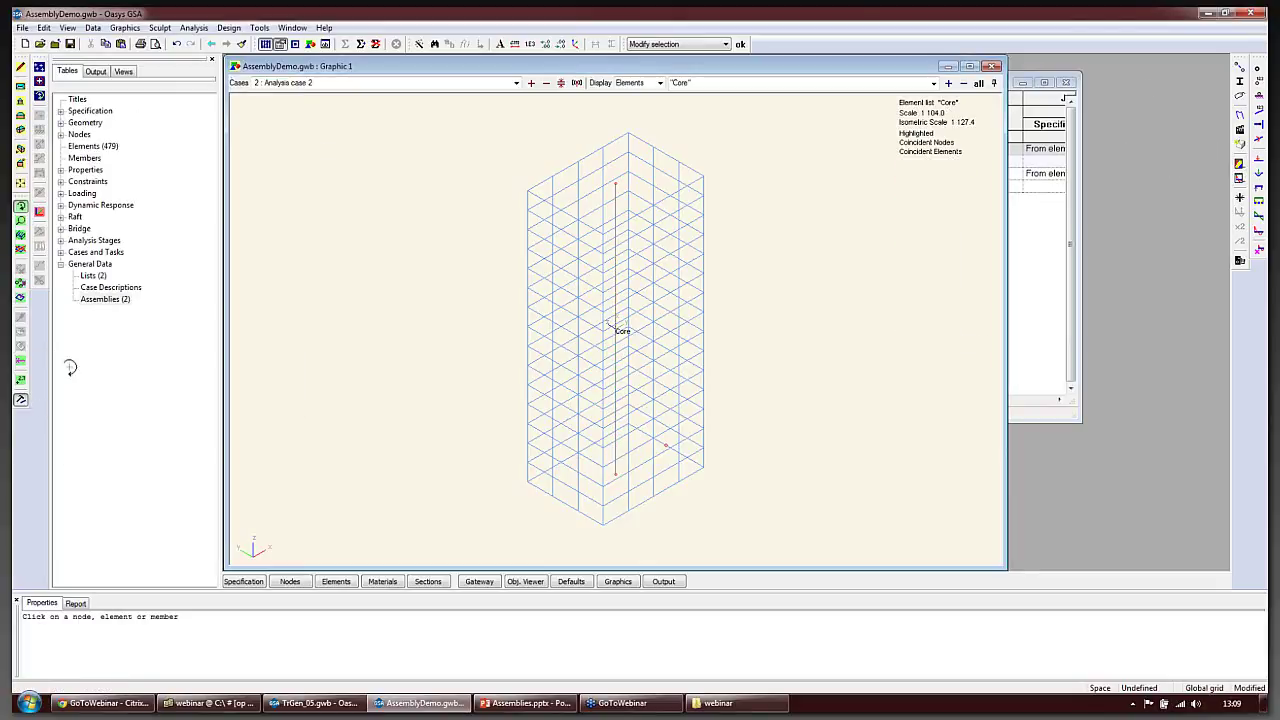
Look over the Assembly Results options in Diagram Settings, then cancel without changes
left_click(1240, 178)
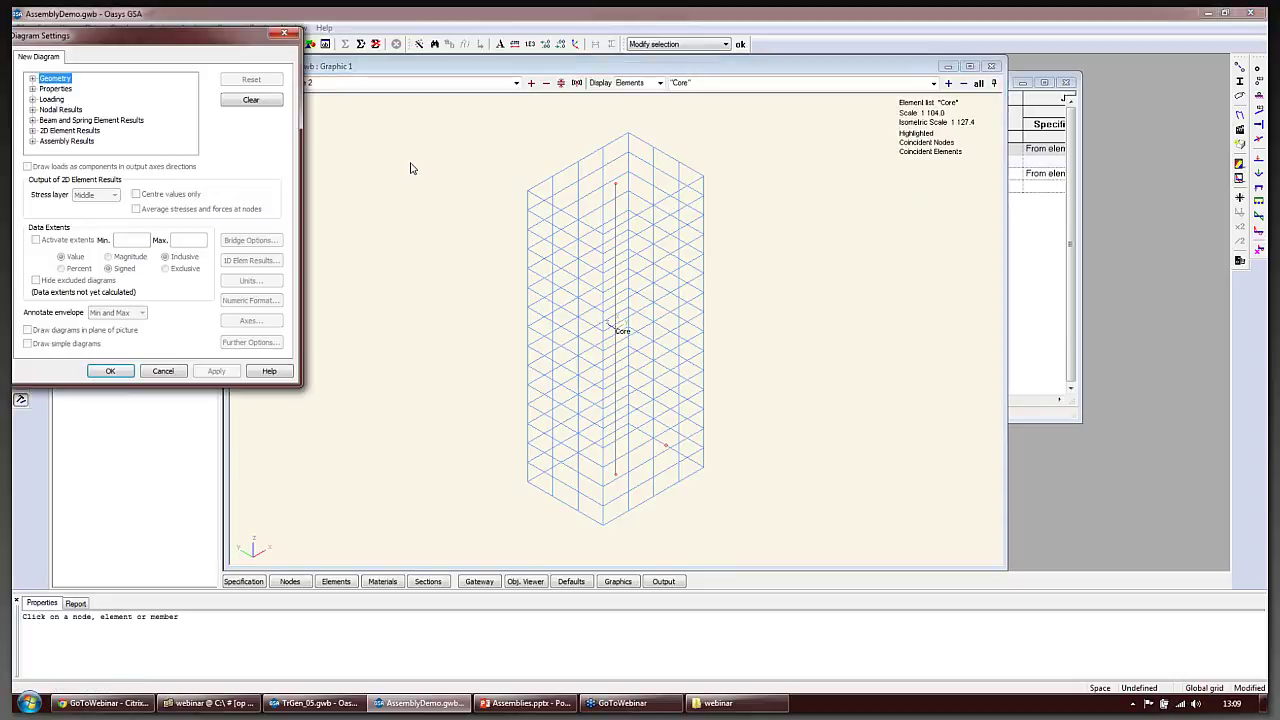
left_click(32, 141)
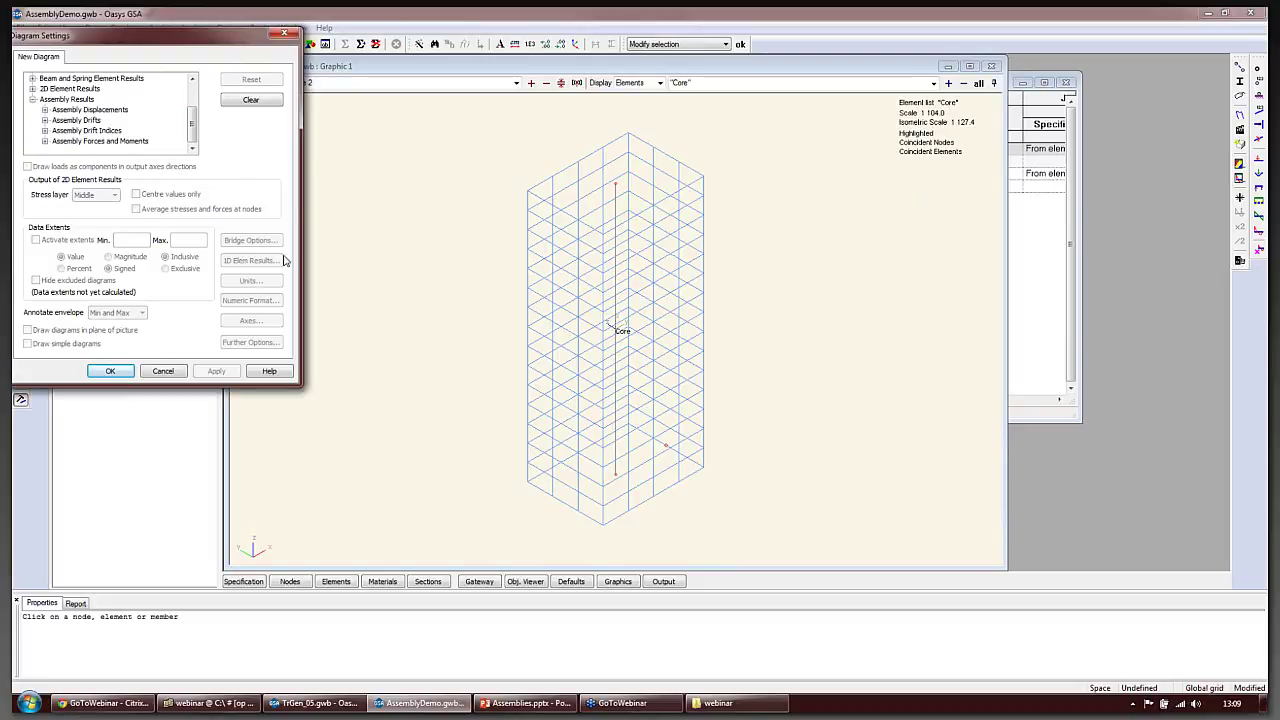
left_click(181, 372)
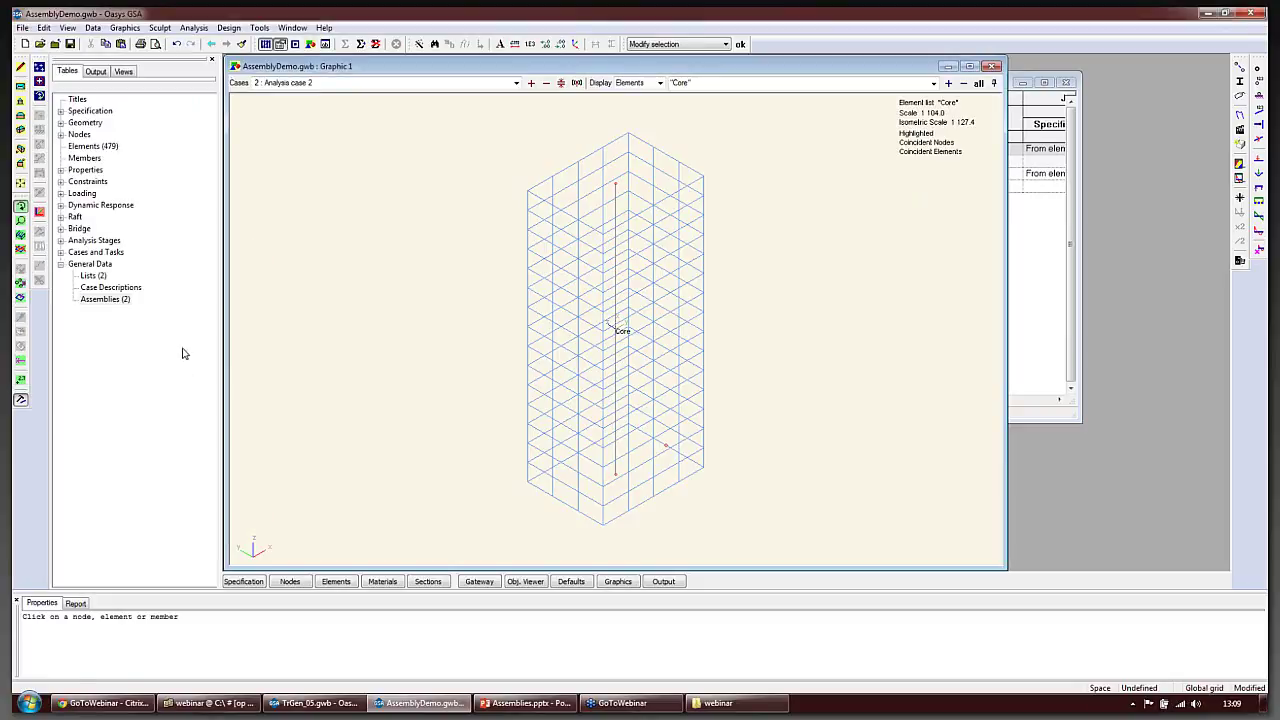
Under Assembly Results in the Output tree, specify output for Assembly Forces and Moments
left_click(96, 72)
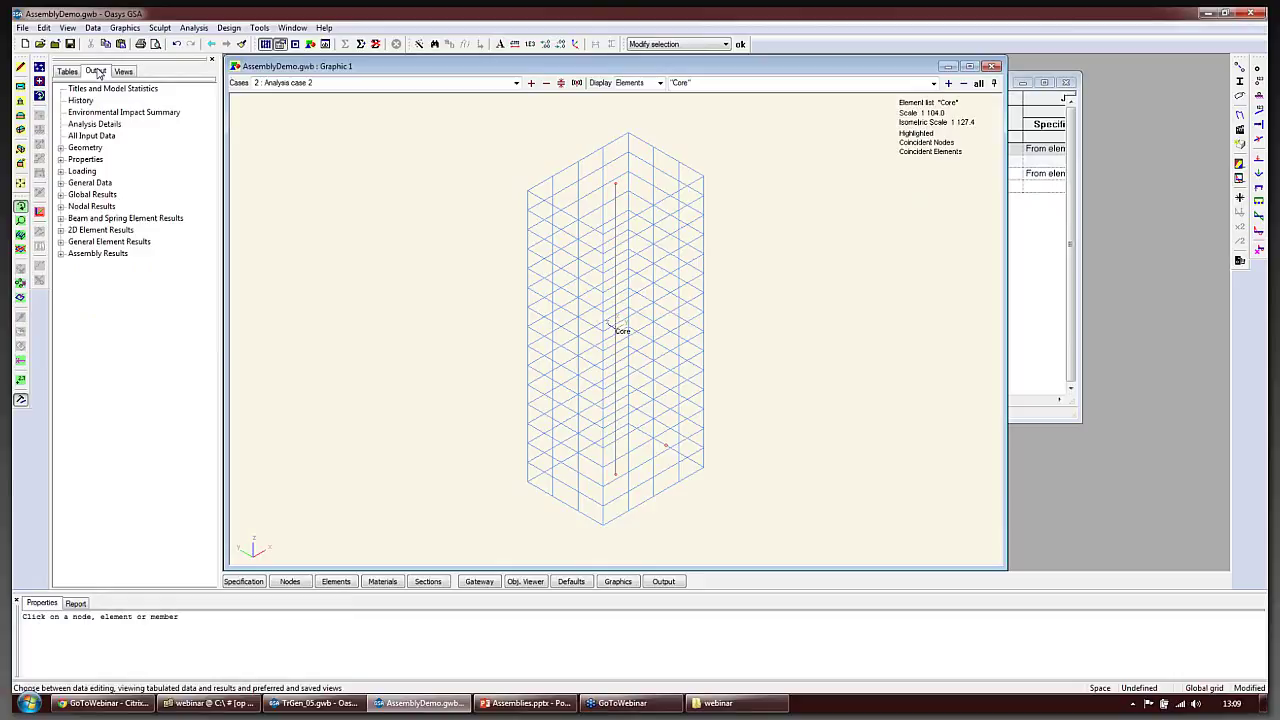
left_click(61, 254)
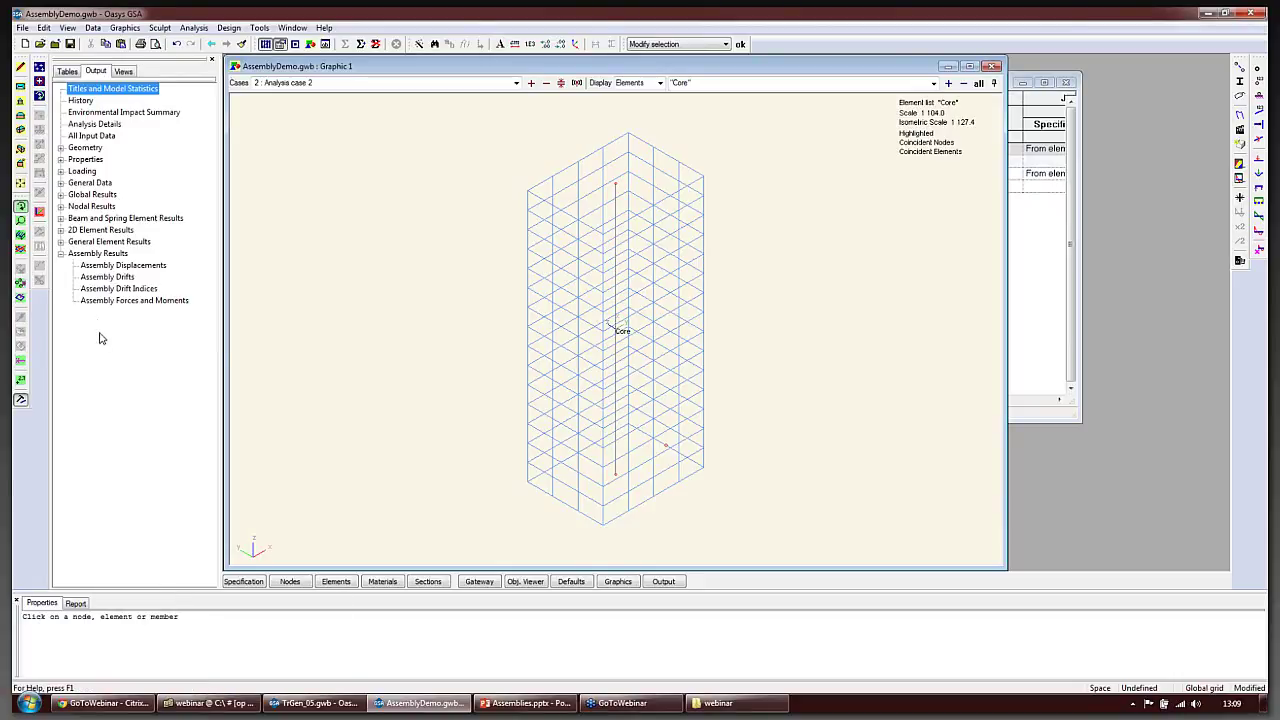
right_click(190, 298)
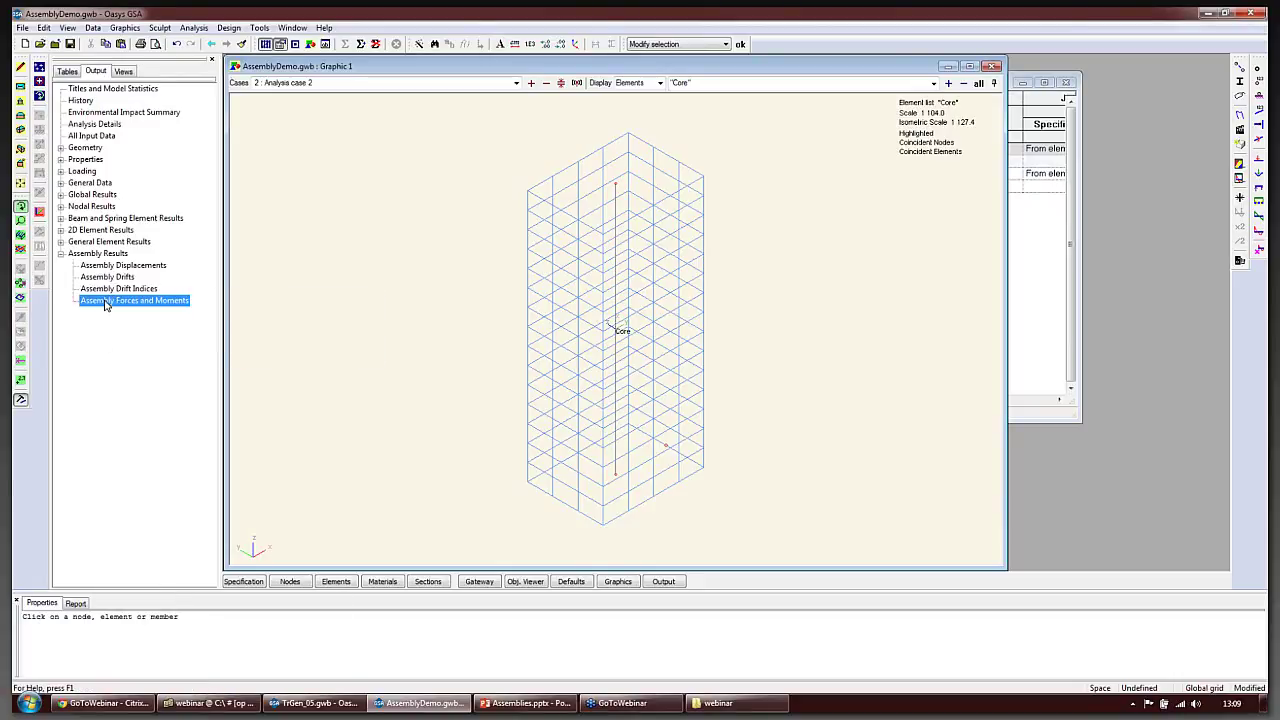
left_click(228, 318)
Generate the Assembly Forces and Moments table for case 1 : Dead load only, review it, then close it
left_click_drag(577, 198, 546, 109)
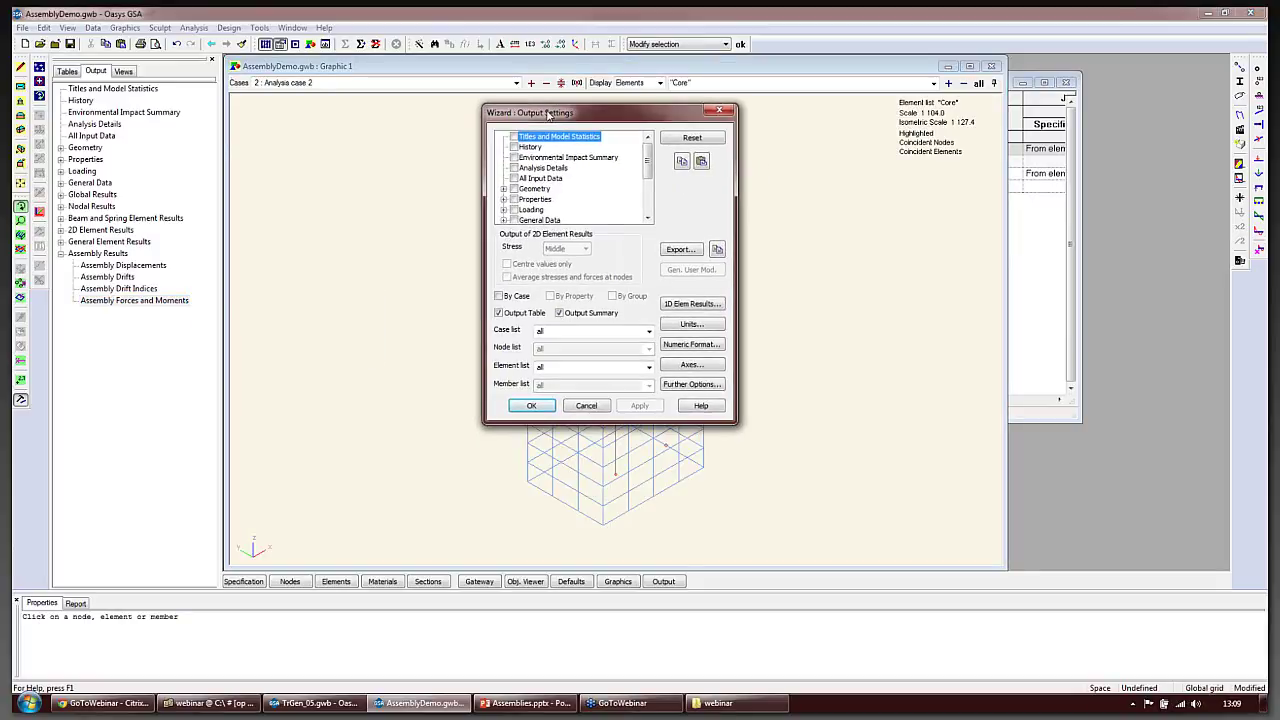
left_click(647, 330)
left_click(638, 342)
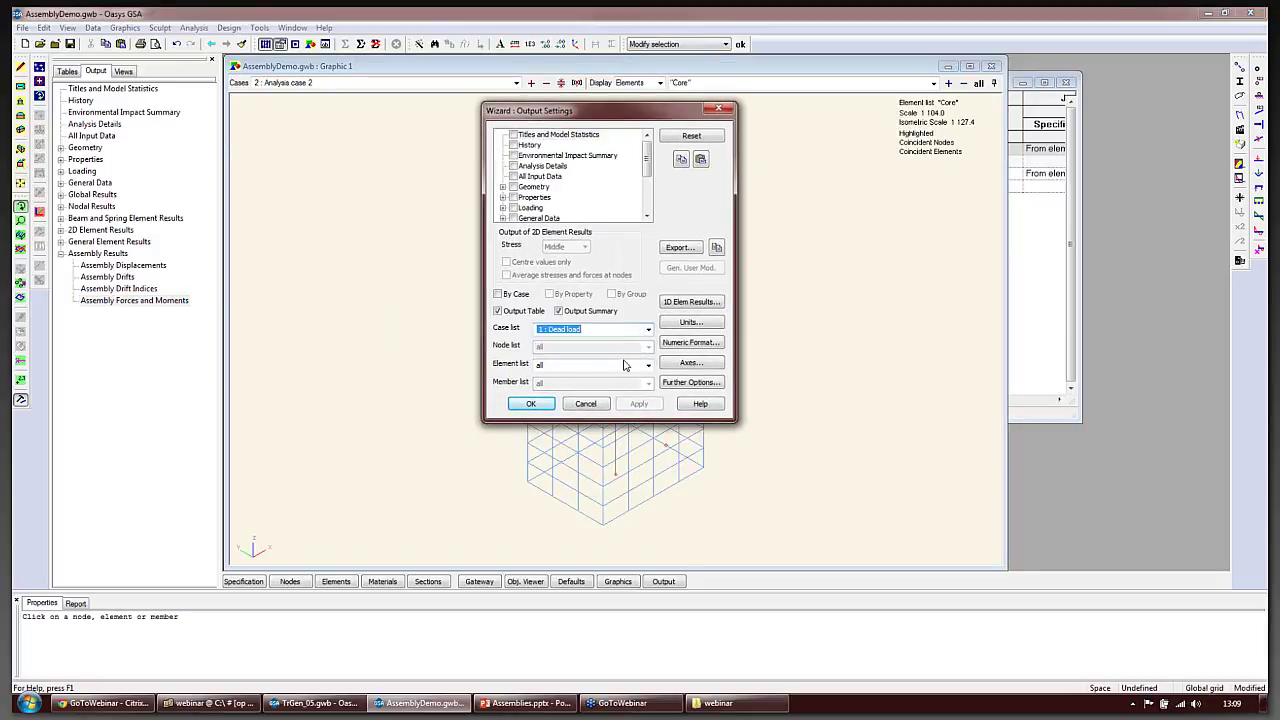
left_click(558, 311)
left_click(531, 403)
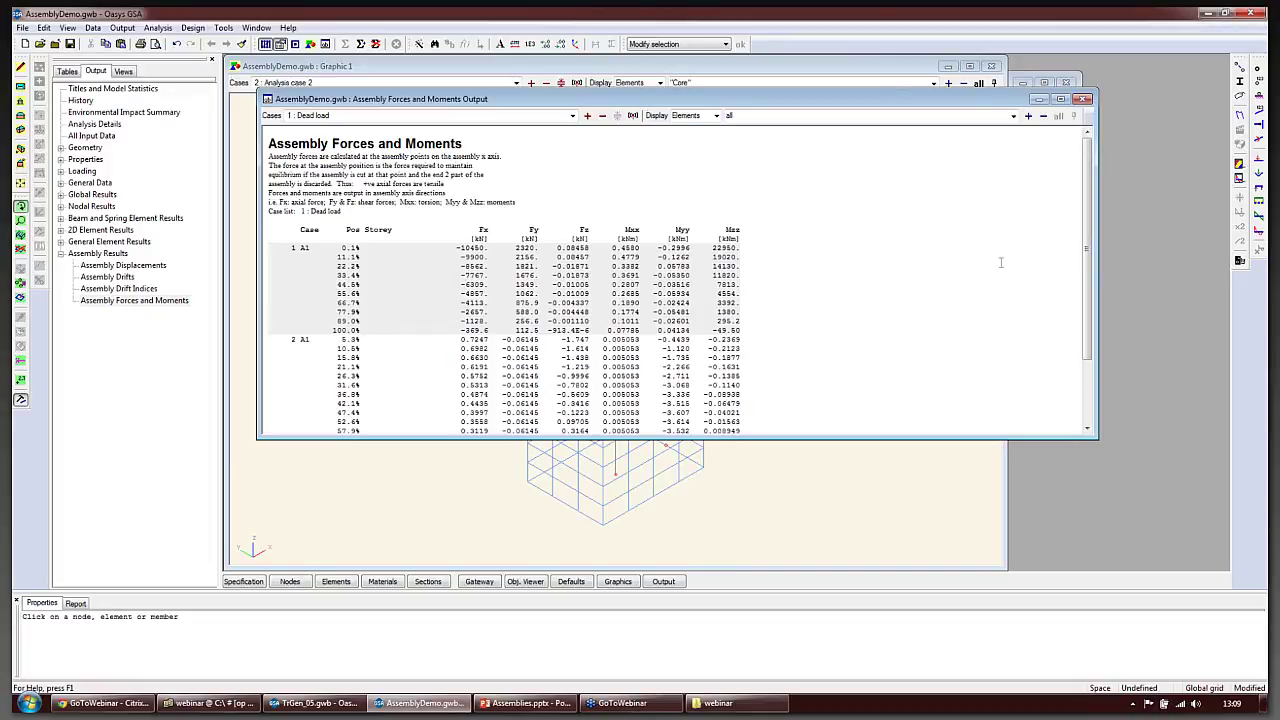
scroll(1000, 262, "down", 2)
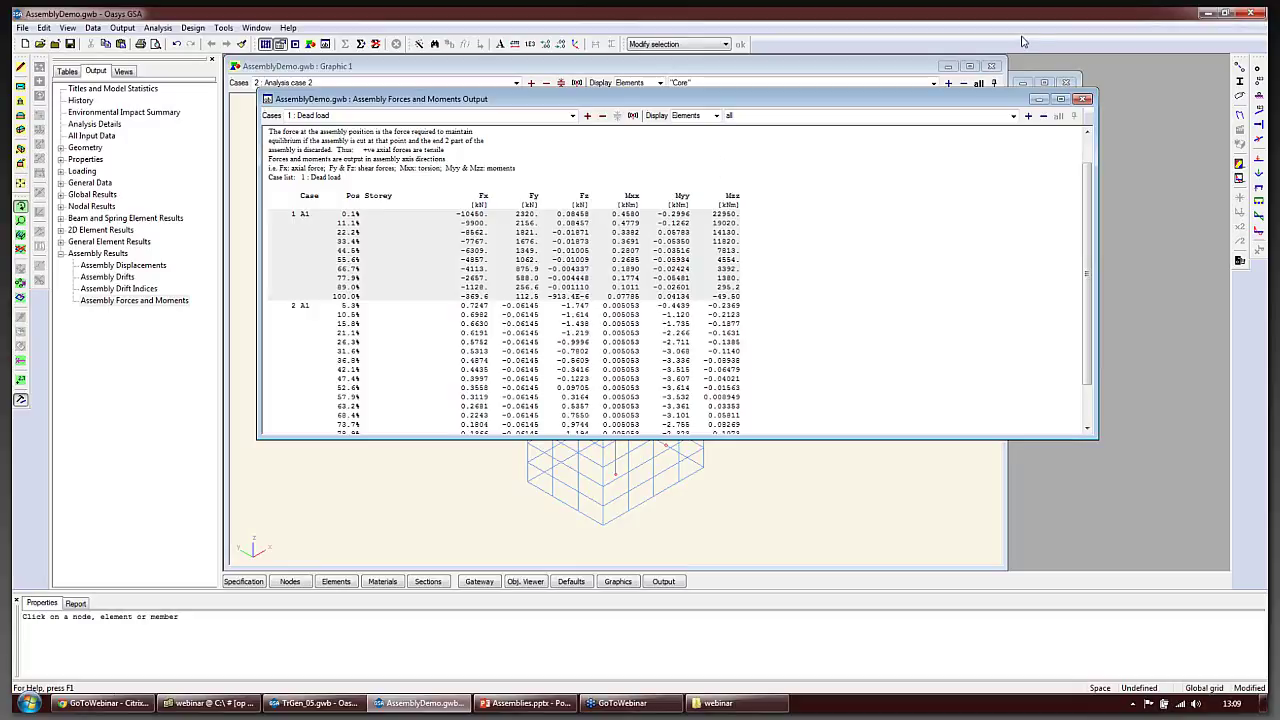
left_click(1084, 99)
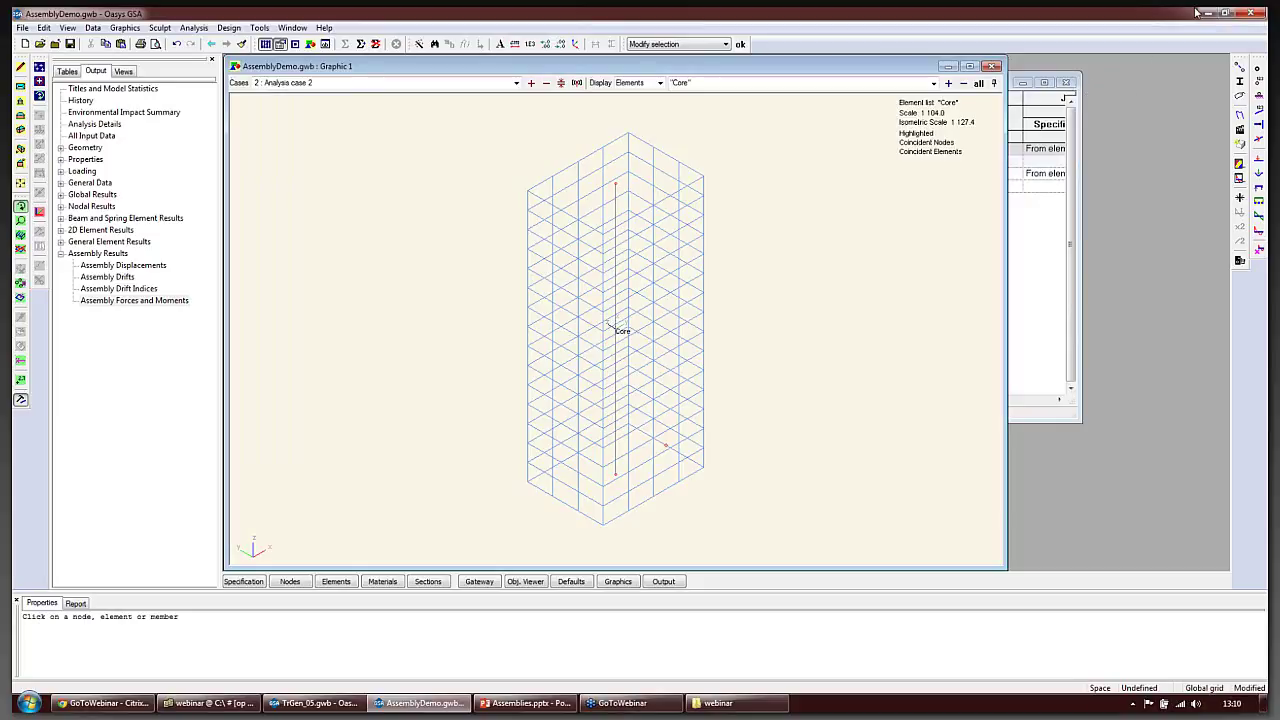
Present Assemblies.pptx full screen and advance two slides to Assembly displacement
left_click(210, 703)
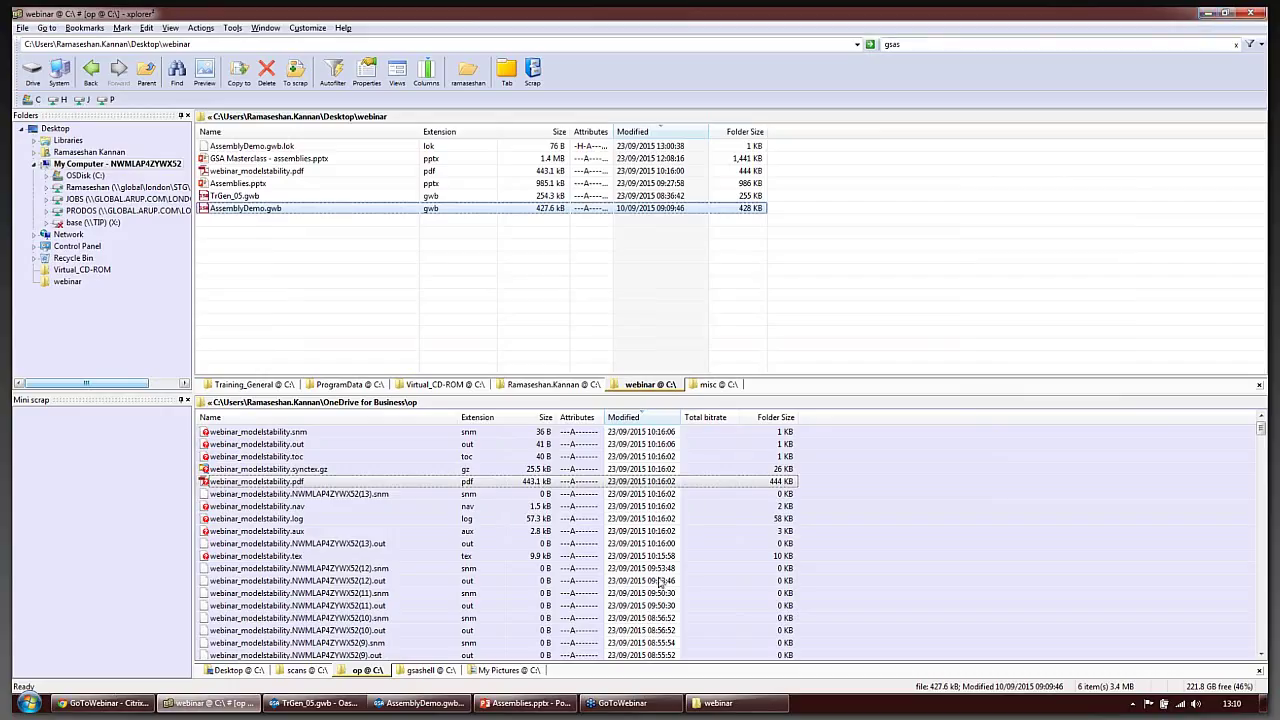
left_click(525, 703)
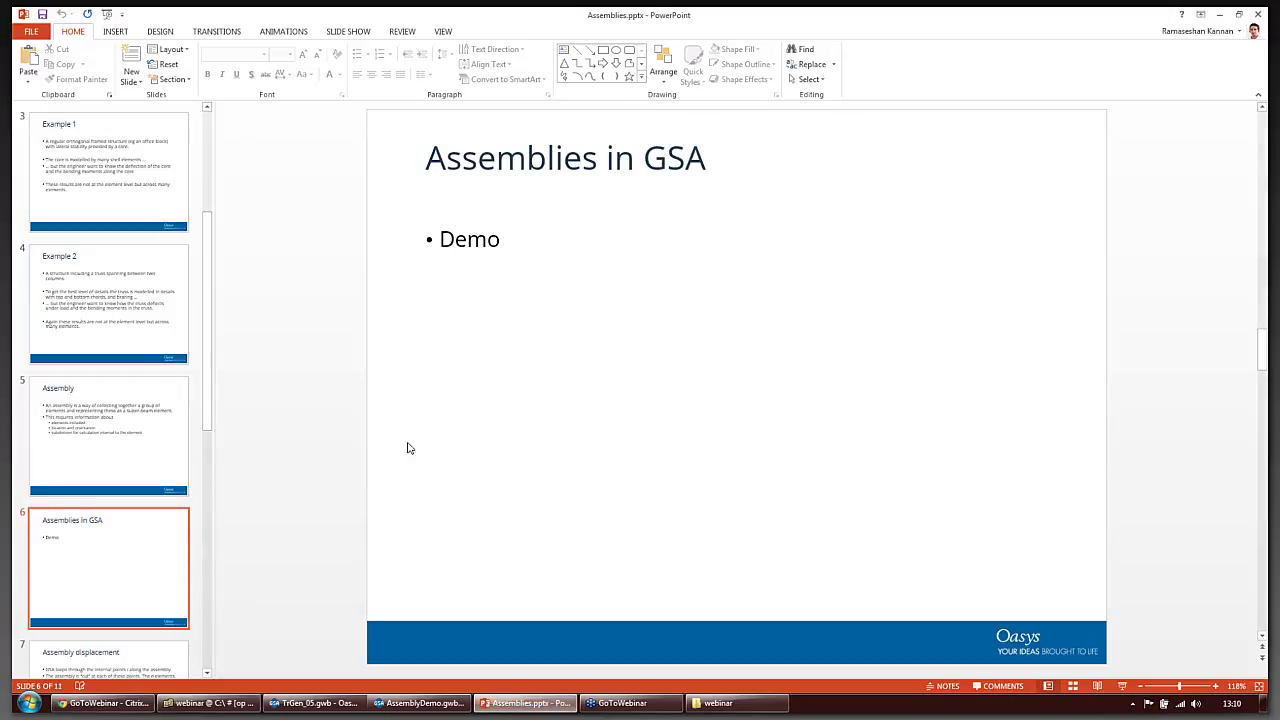
right_click(635, 372)
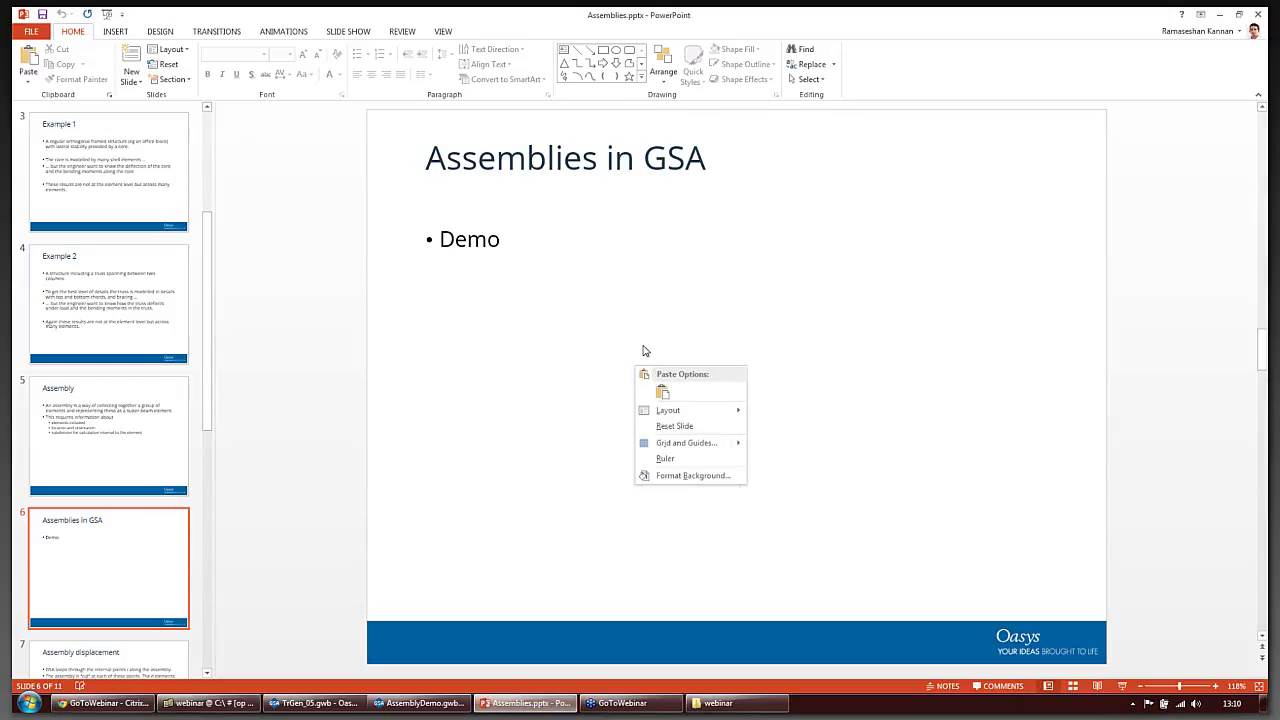
left_click(662, 338)
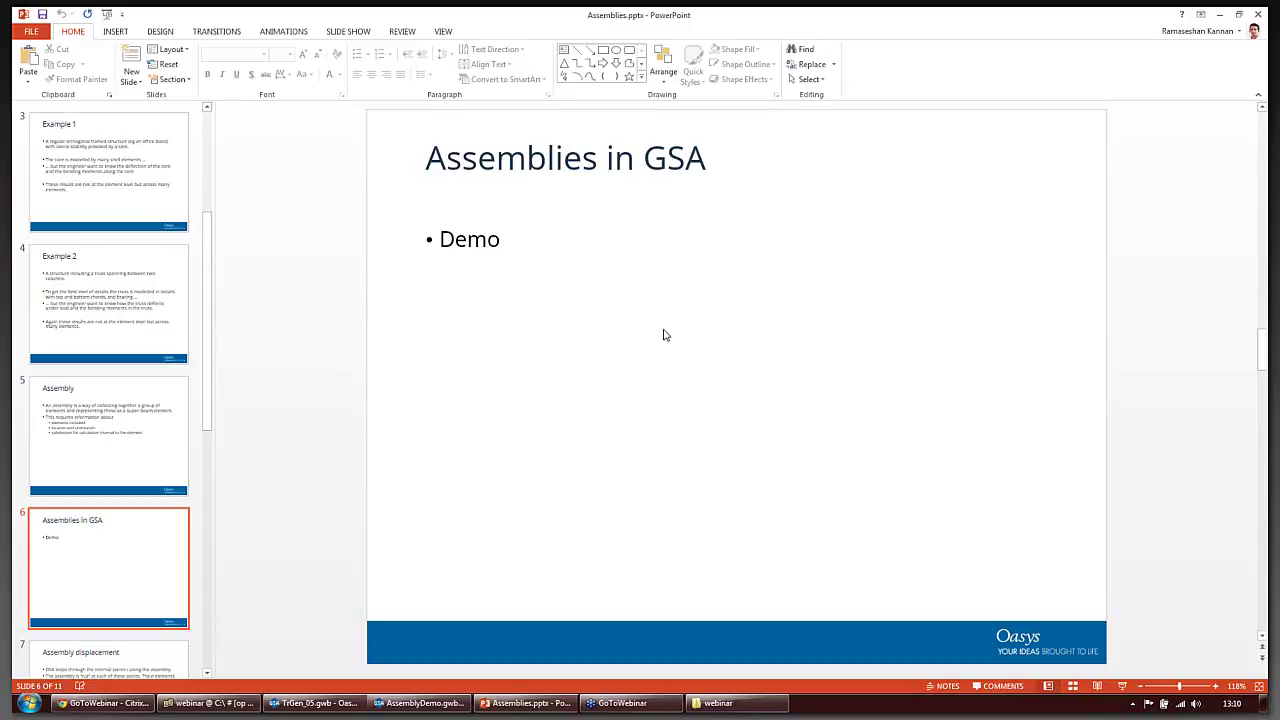
key("F5")
key("Right")
key("Right")
key("Right")
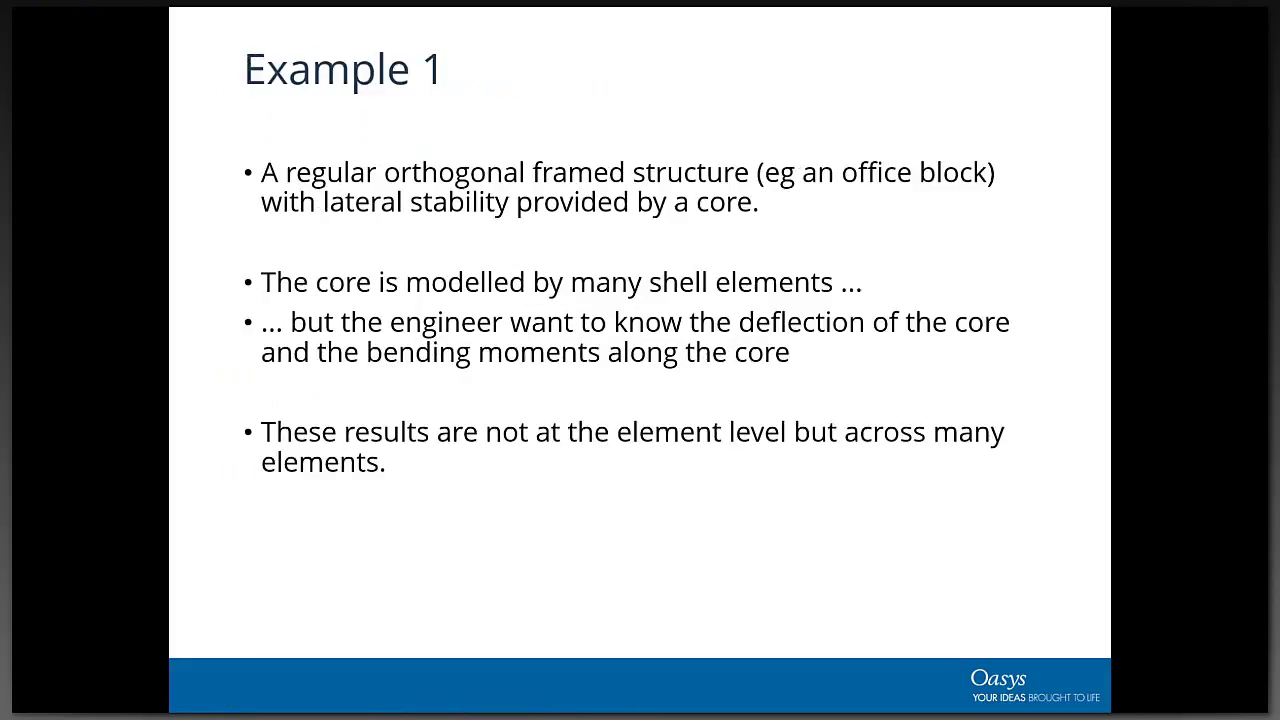
key("Right")
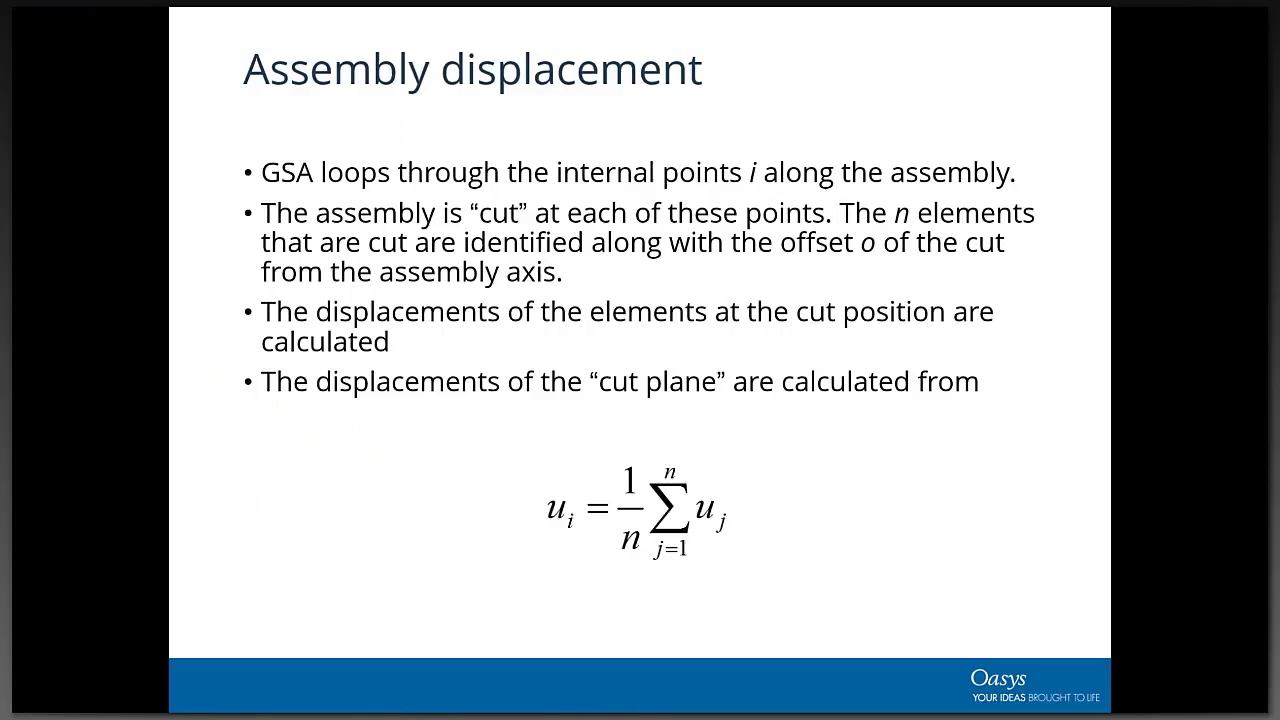